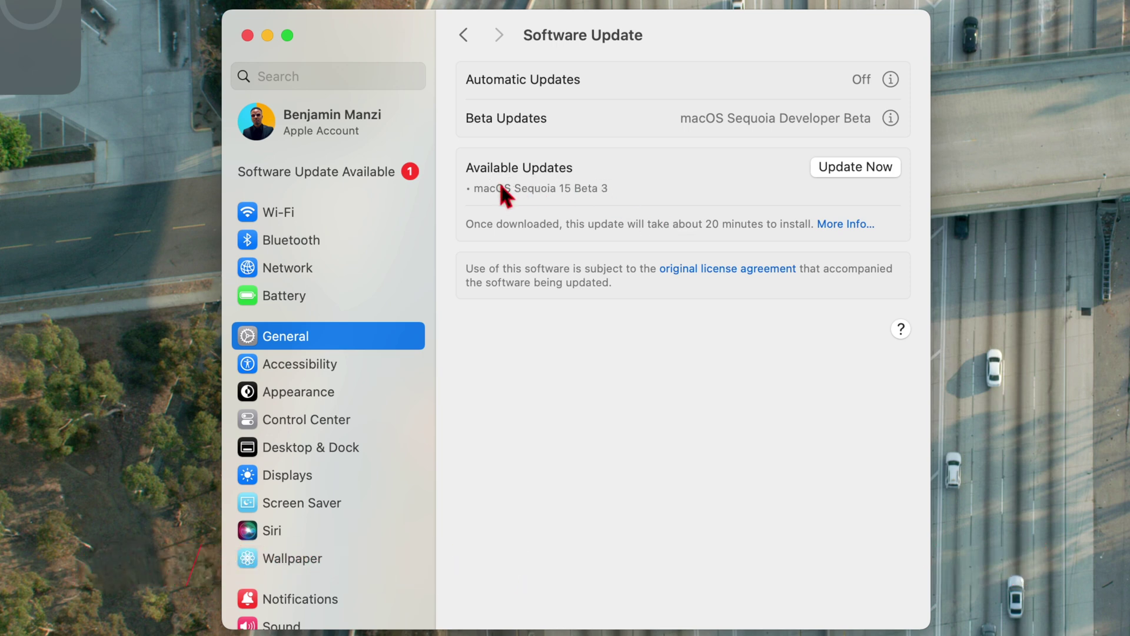
Step: Start the macOS Sequoia 15 Beta 3 update from the available updates details and accept its license agreement
left_click(842, 224)
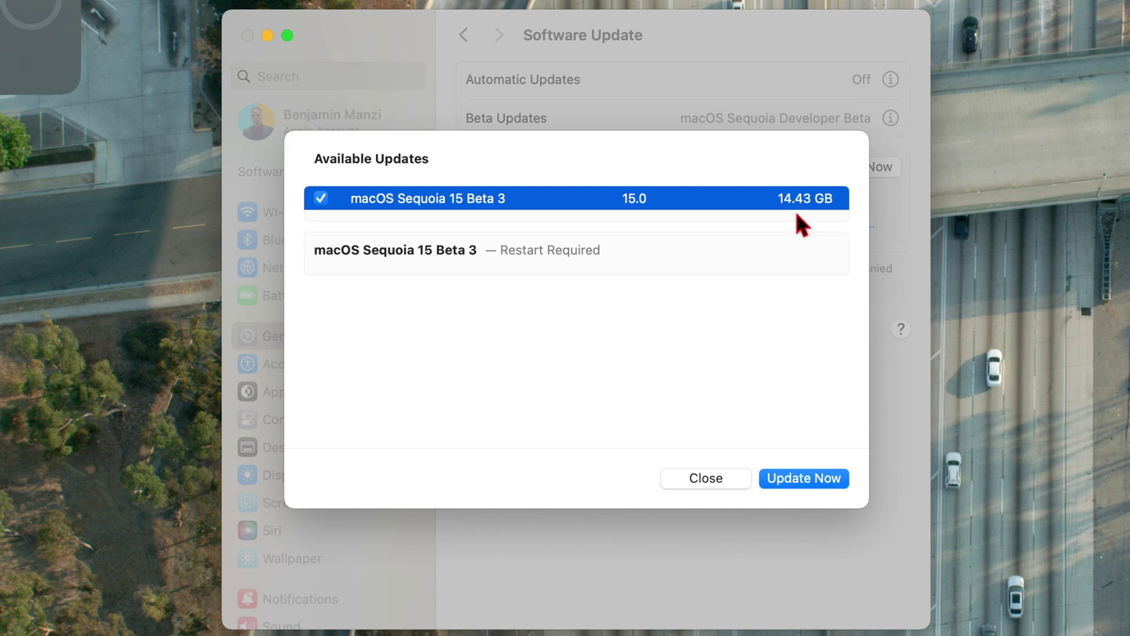
left_click(803, 477)
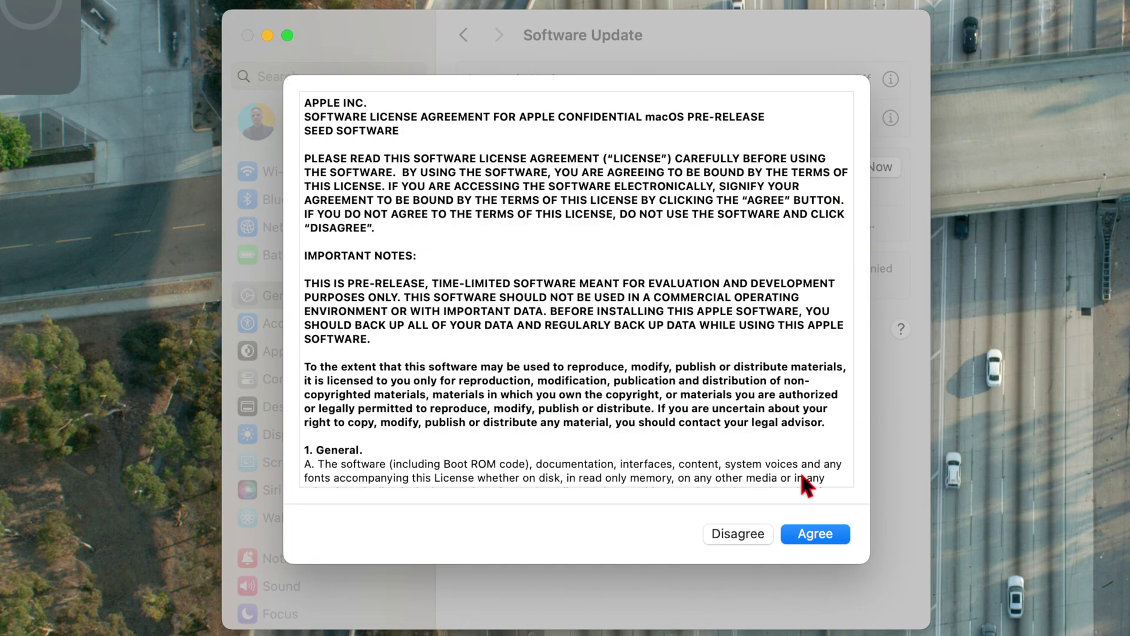
left_click(812, 535)
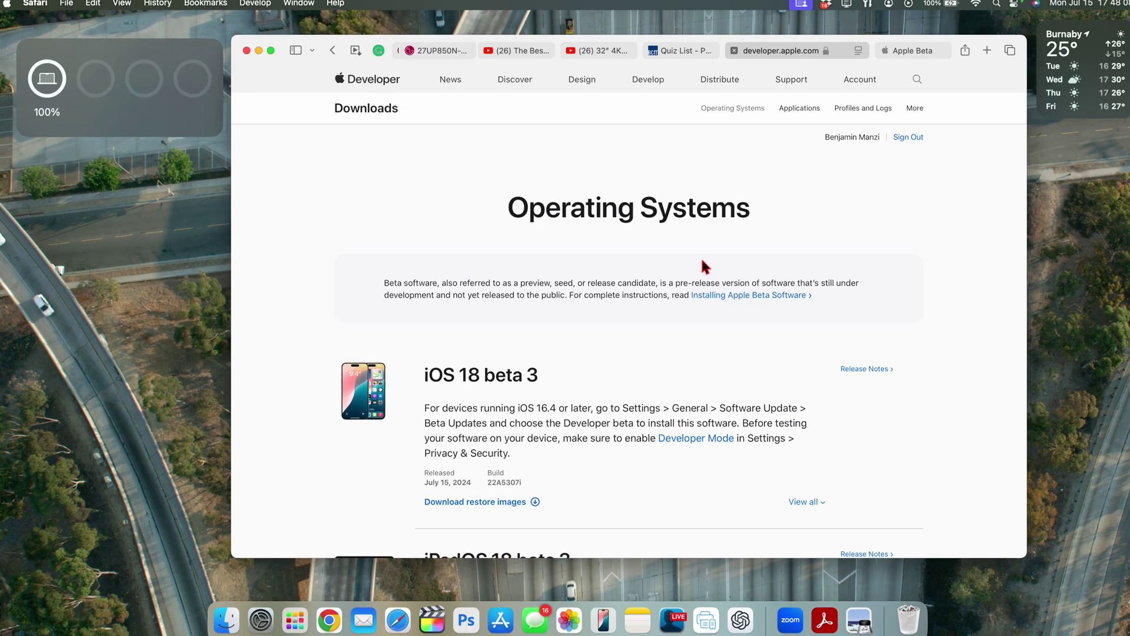
Step: Review the Apple Developer operating system downloads, covering the iOS 18 beta 3 and macOS 15 beta 3 entries and the other listed releases
scroll(700, 259, "down", 5)
scroll(707, 223, "up", 5)
scroll(697, 255, "down", 5)
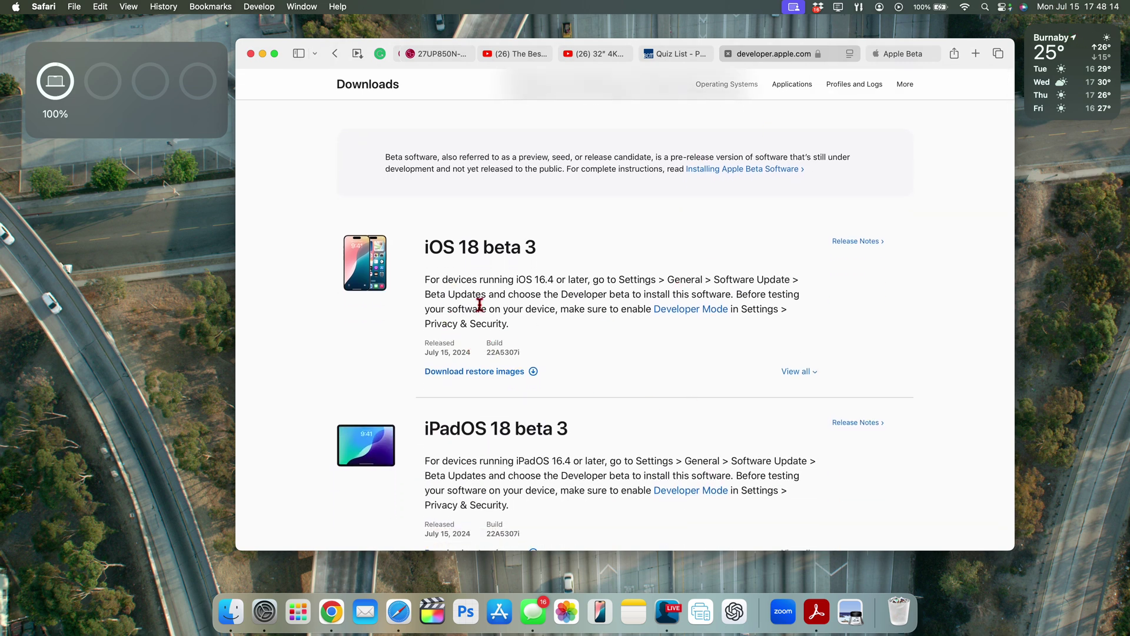
left_click_drag(420, 245, 532, 266)
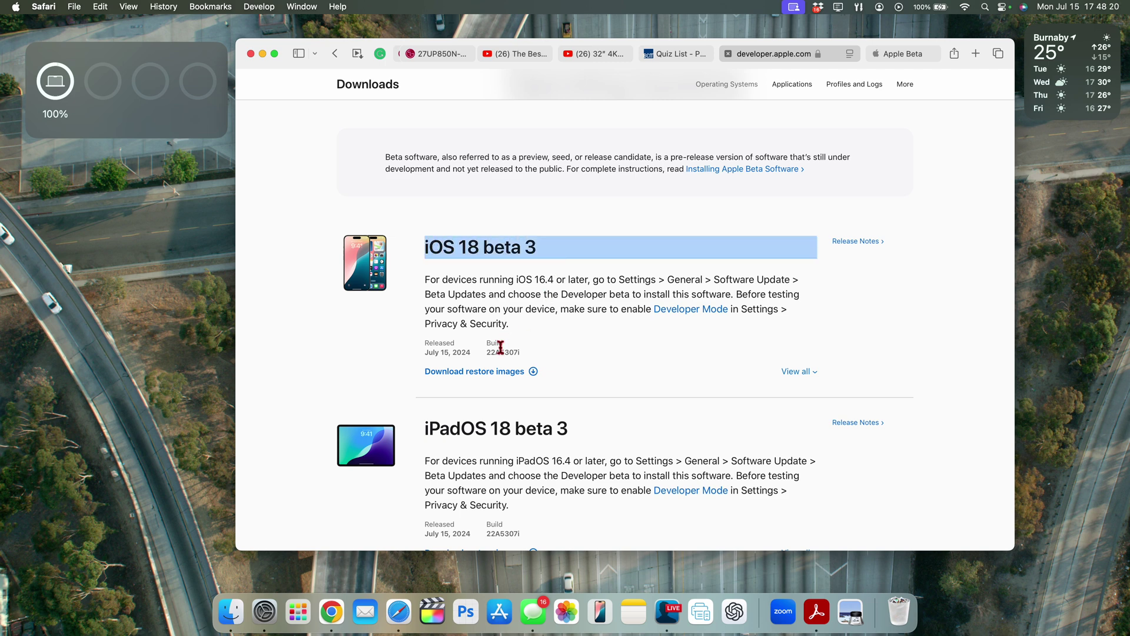
scroll(481, 377, "down", 6)
scroll(482, 378, "down", 1)
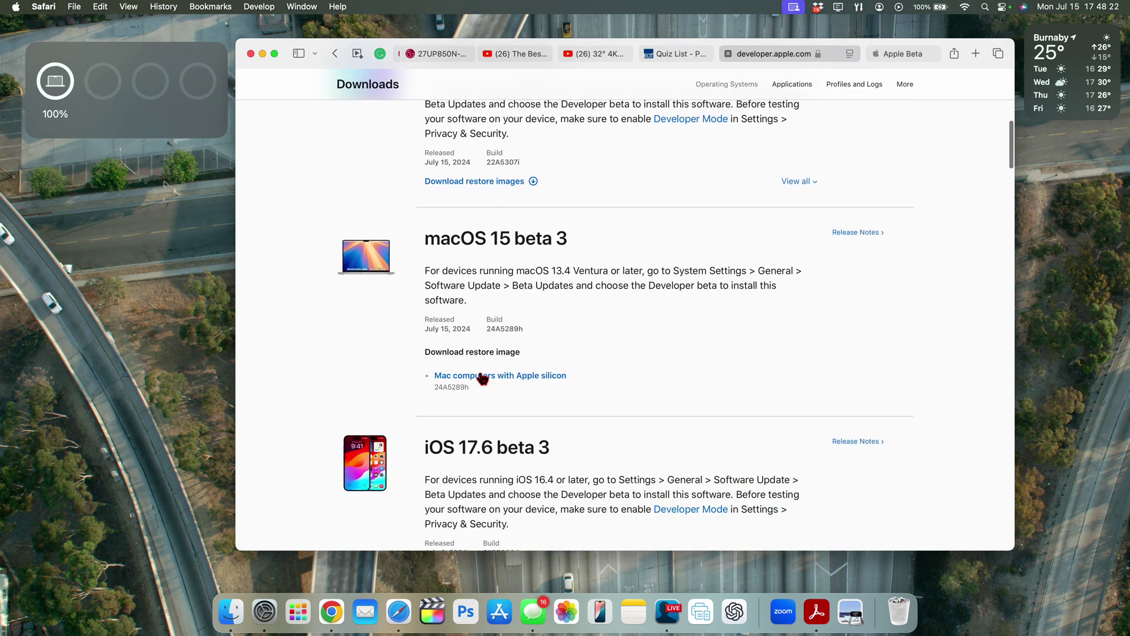
left_click_drag(471, 336, 418, 317)
scroll(419, 317, "down", 3)
scroll(419, 316, "down", 20)
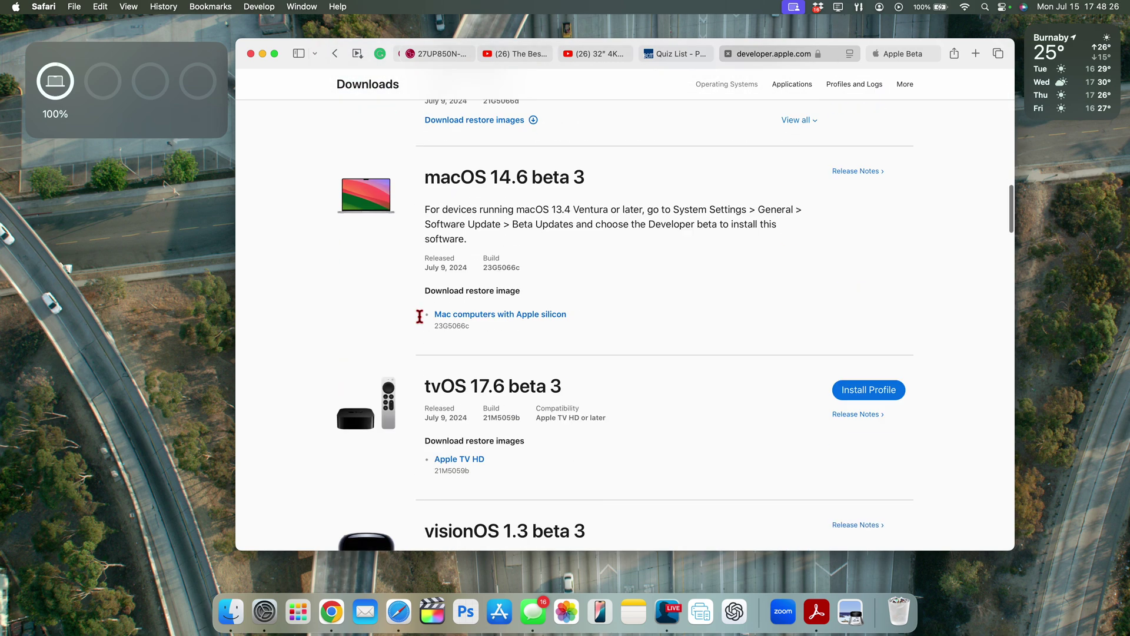
scroll(420, 317, "down", 10)
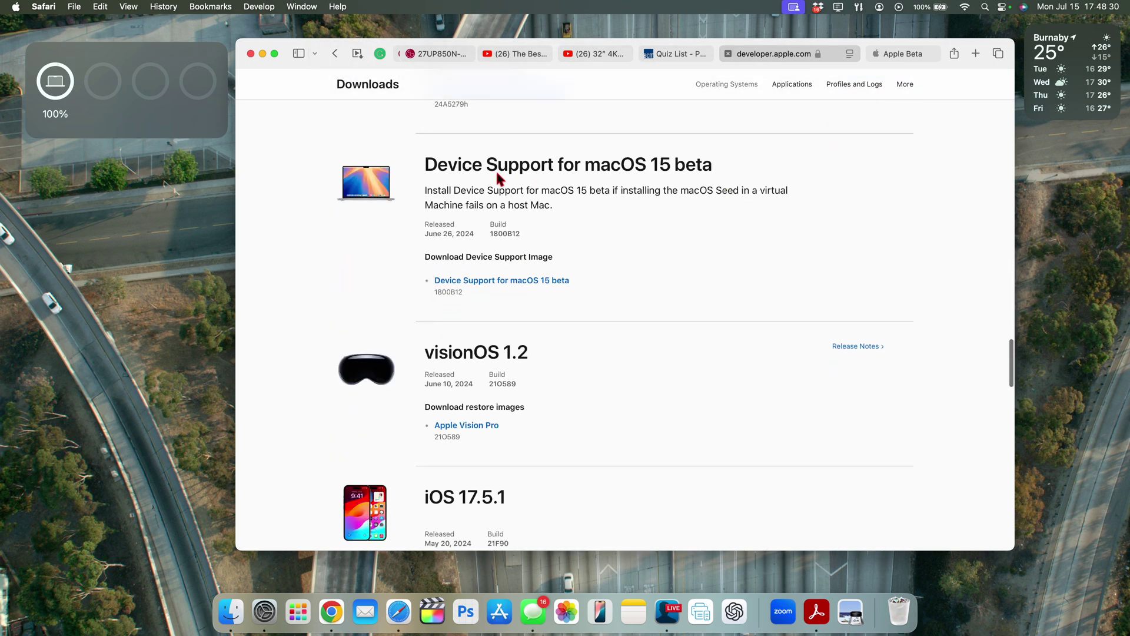
scroll(617, 277, "up", 20)
scroll(617, 277, "up", 15)
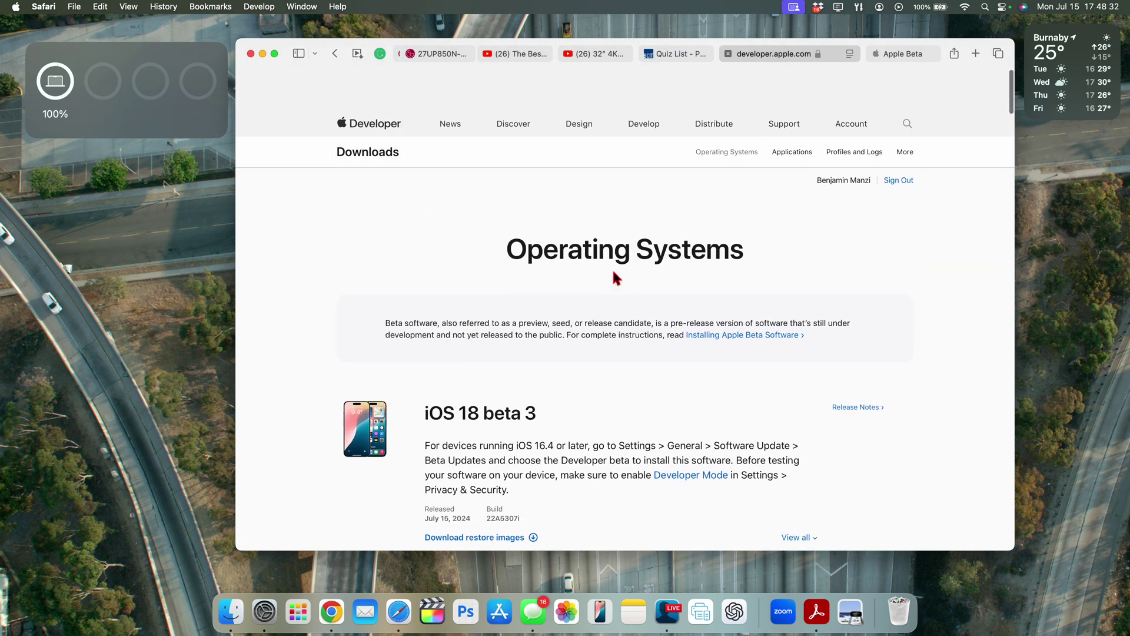
Step: Switch to the Apple Beta Software Program page and review its introduction and participation section
left_click(910, 56)
scroll(701, 188, "down", 8)
scroll(701, 188, "up", 8)
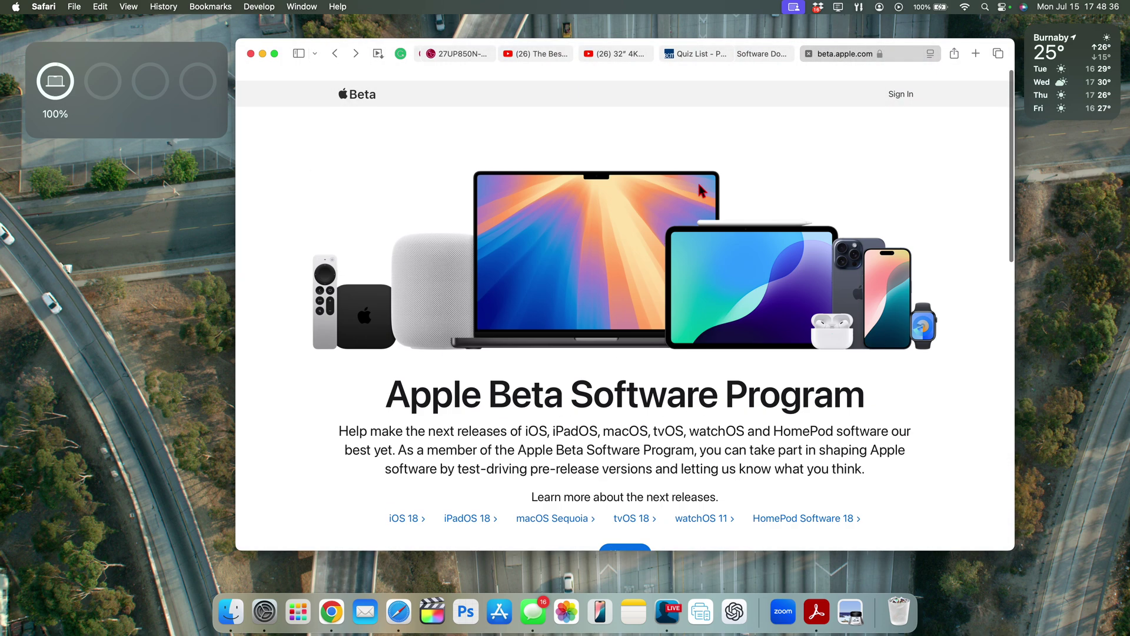
scroll(700, 189, "down", 6)
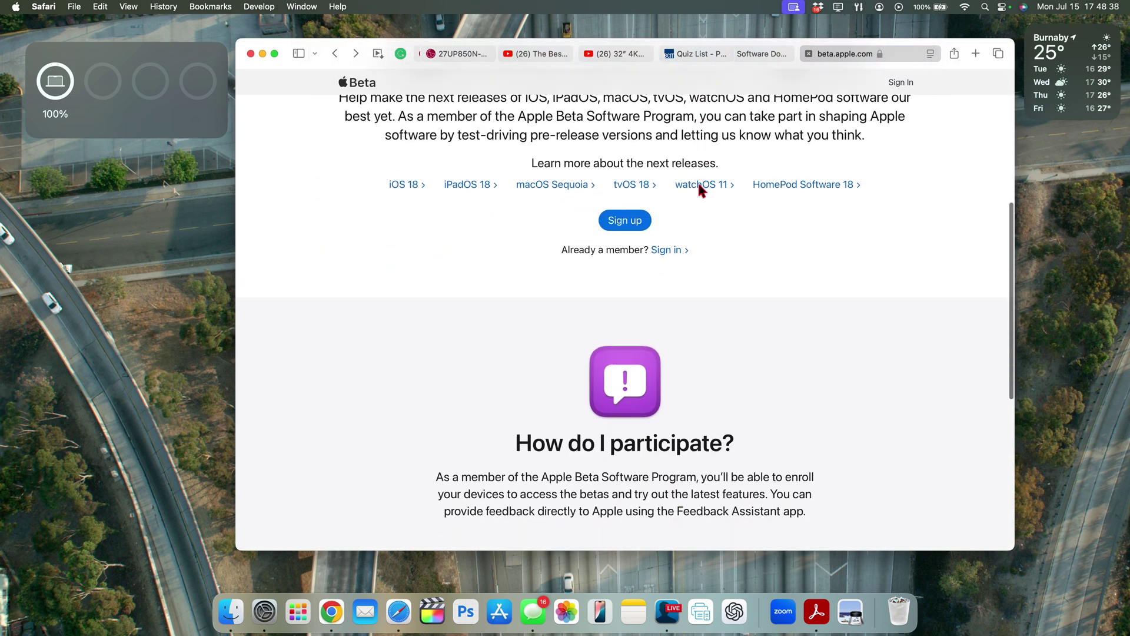
scroll(701, 188, "up", 6)
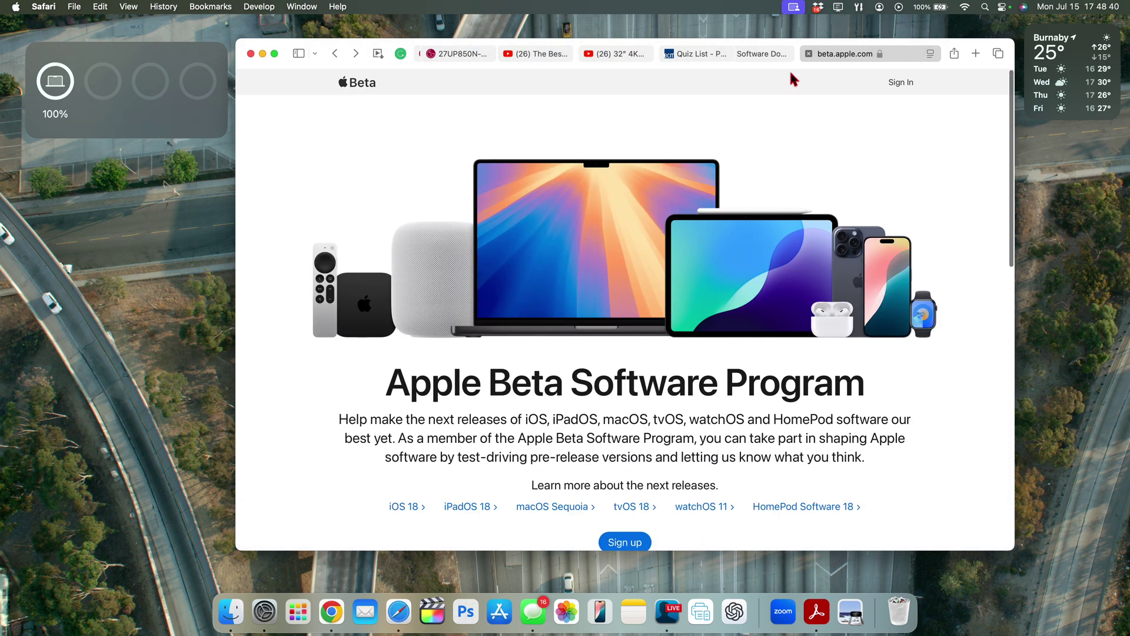
Step: Open YouTube in a new tab and play "iOS 18 Hands-On: Top 5 Features!", skipping the ad and declining the Premium offer
left_click(976, 53)
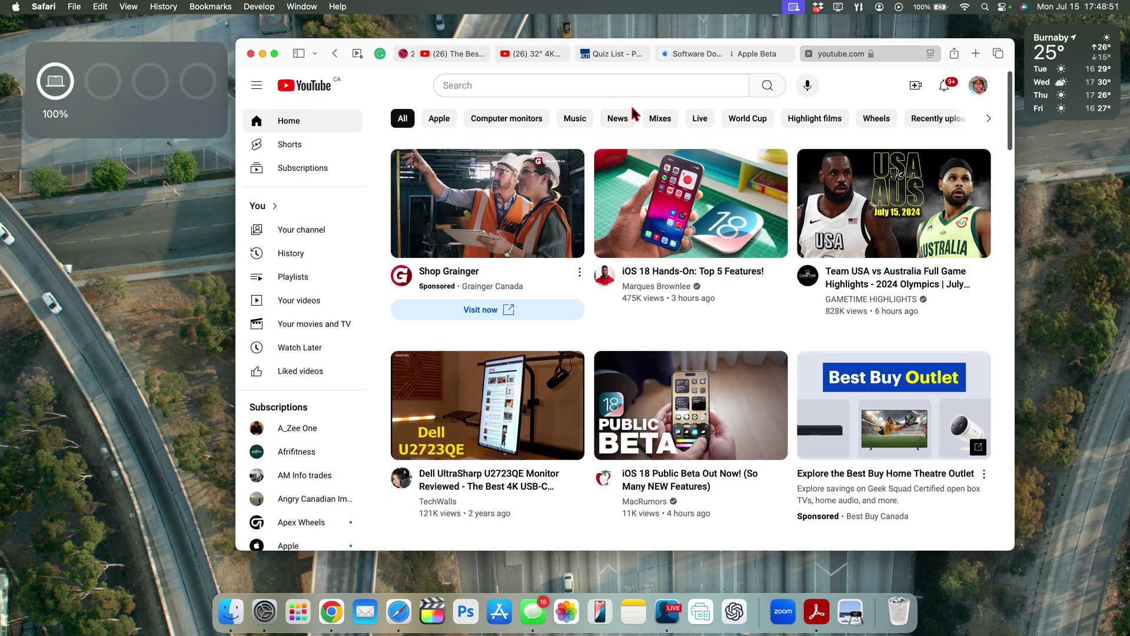
mouse_move(669, 219)
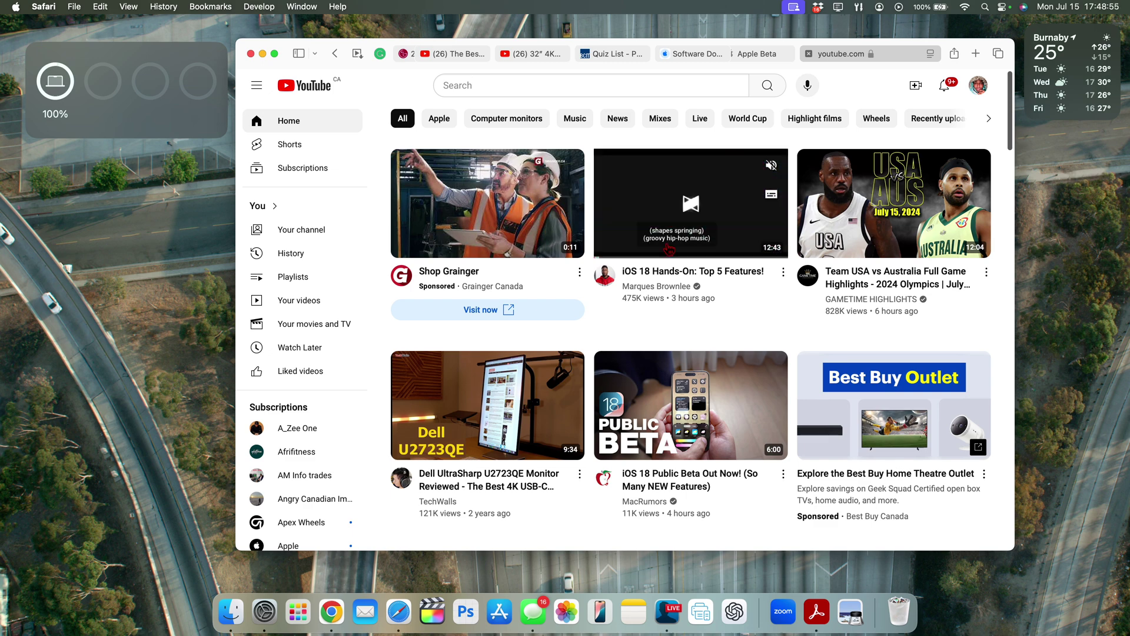
left_click(672, 226)
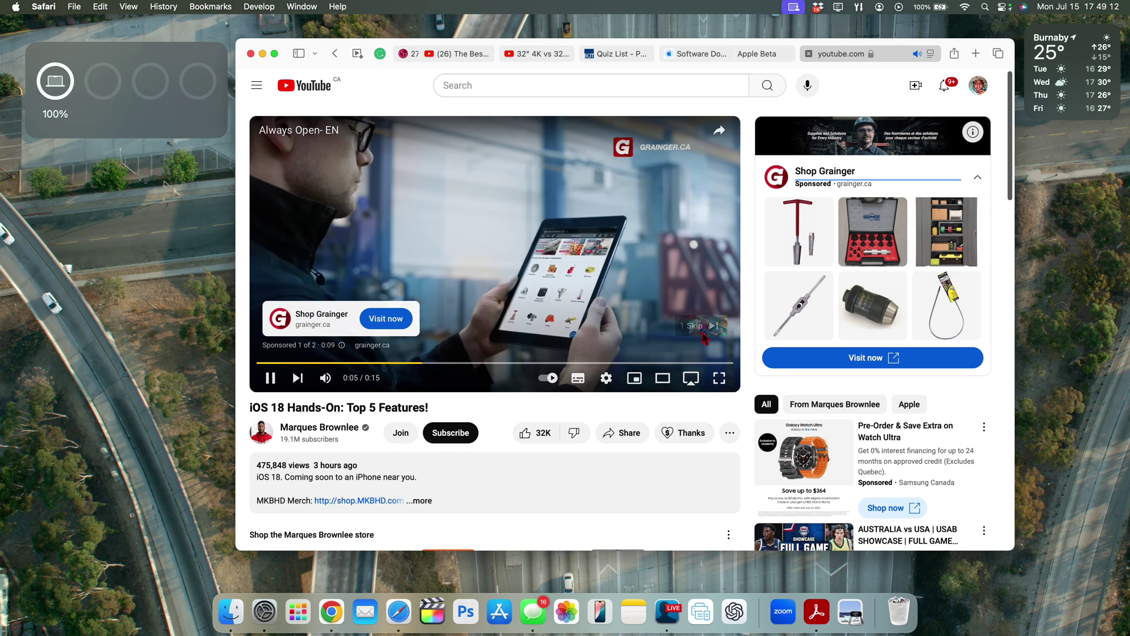
left_click(703, 329)
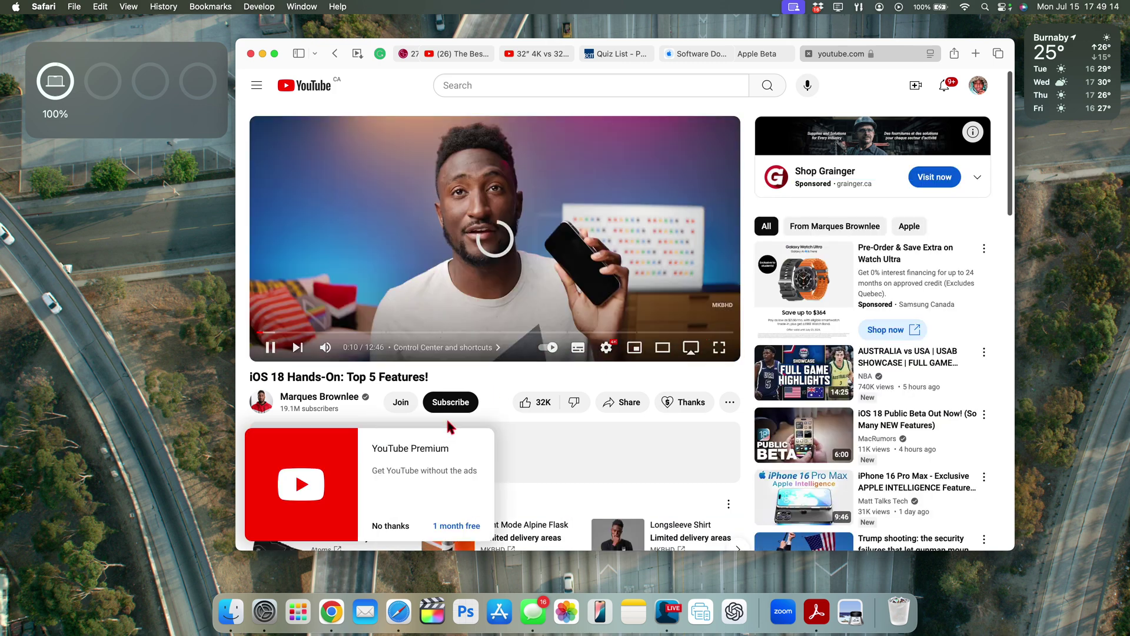
left_click(389, 525)
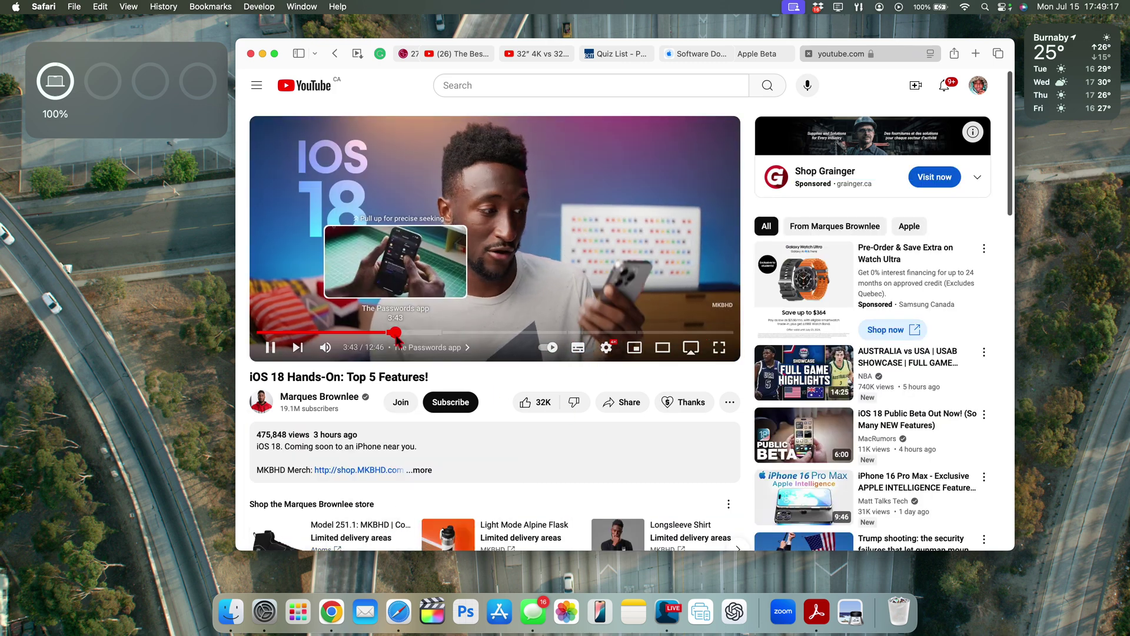
Step: Jump the video to the Passwords app chapter at 3:43, pause it to view the page, and resume playback
left_click(396, 334)
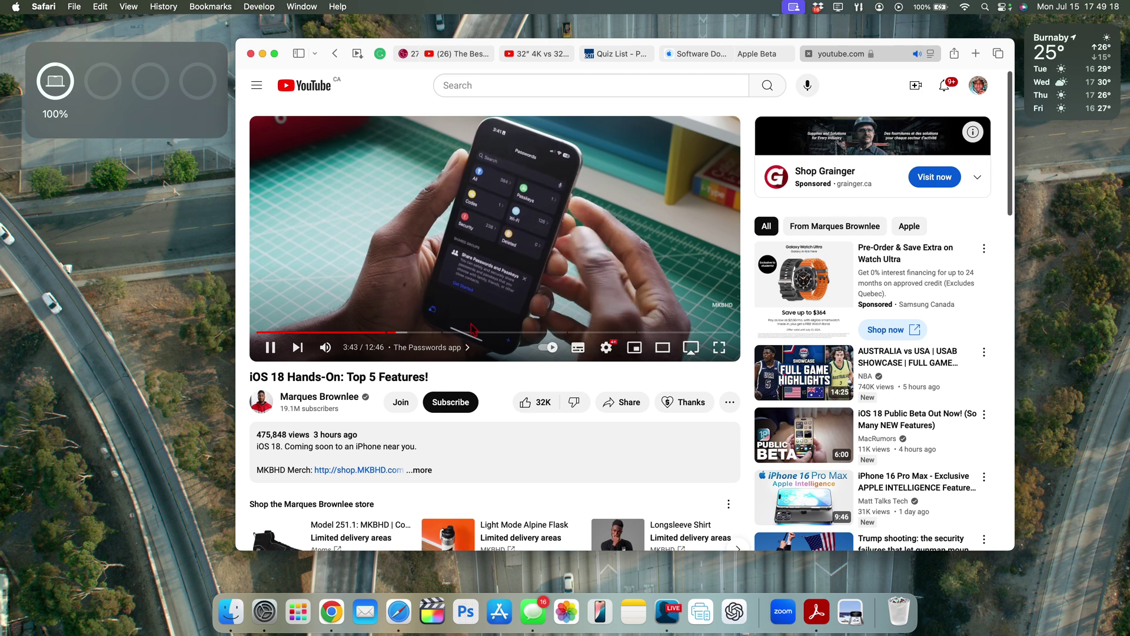
left_click(530, 242)
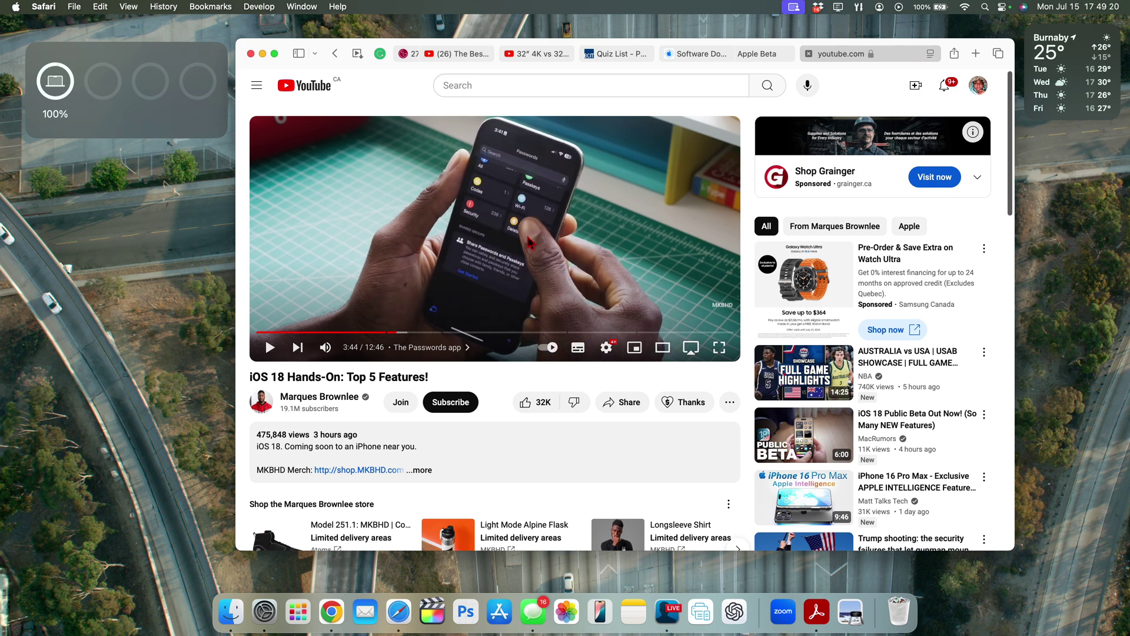
scroll(528, 239, "down", 5)
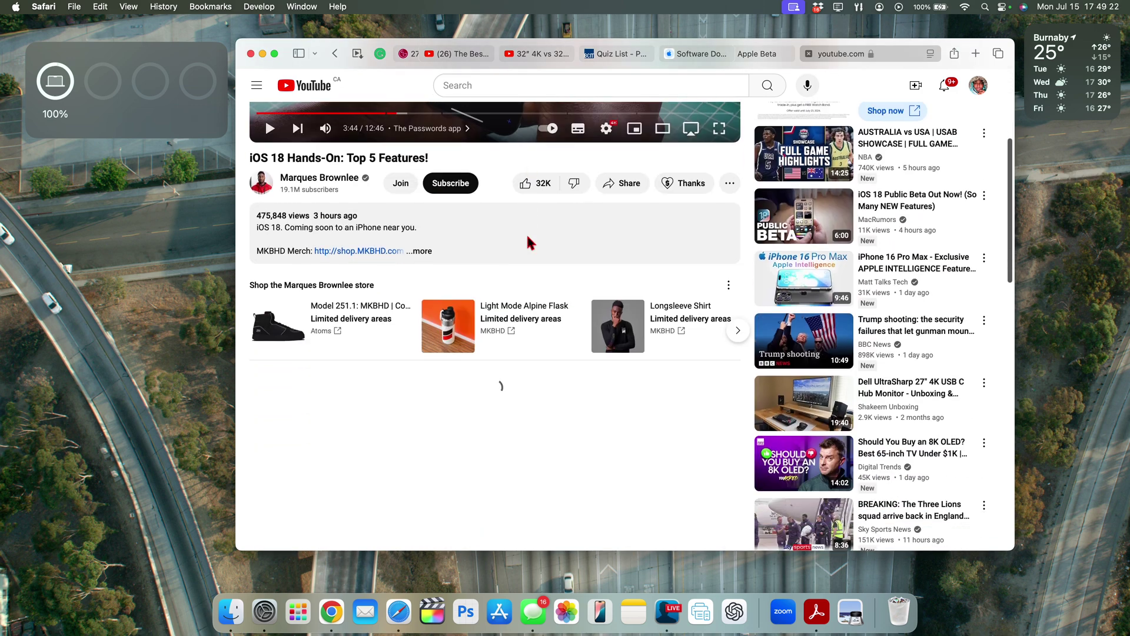
scroll(502, 383, "up", 5)
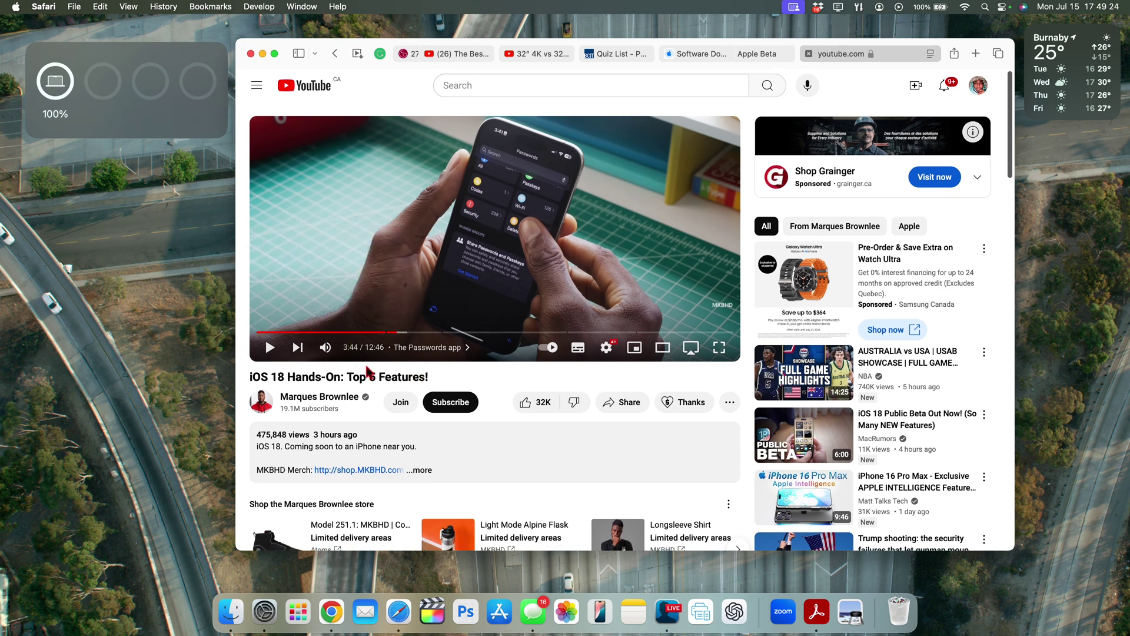
left_click(580, 232)
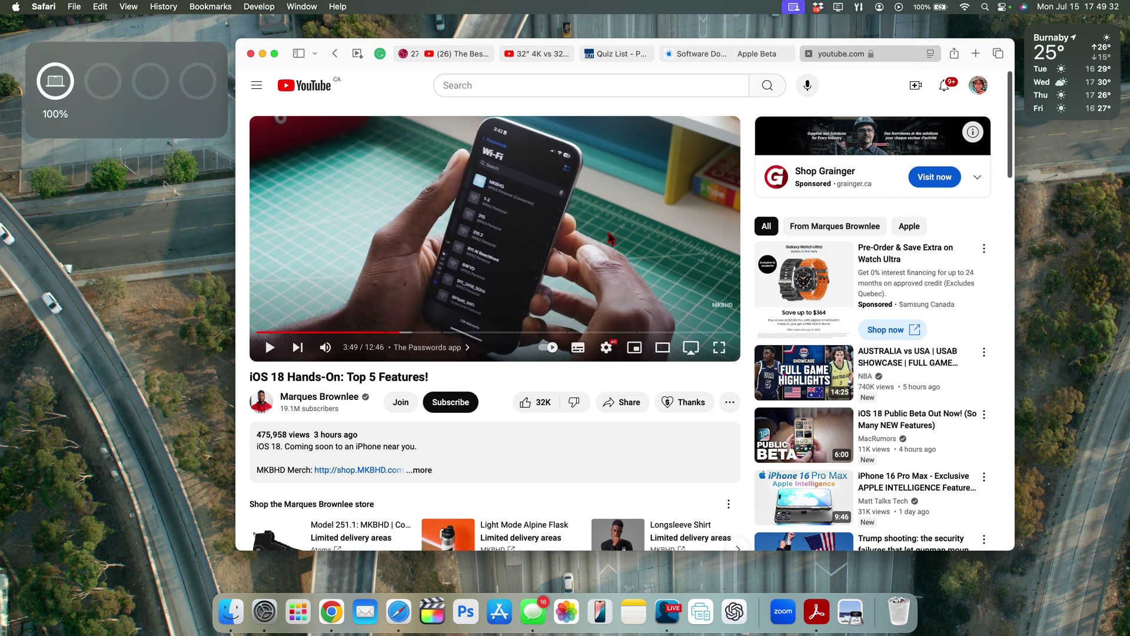
left_click(761, 57)
left_click(858, 56)
left_click(857, 55)
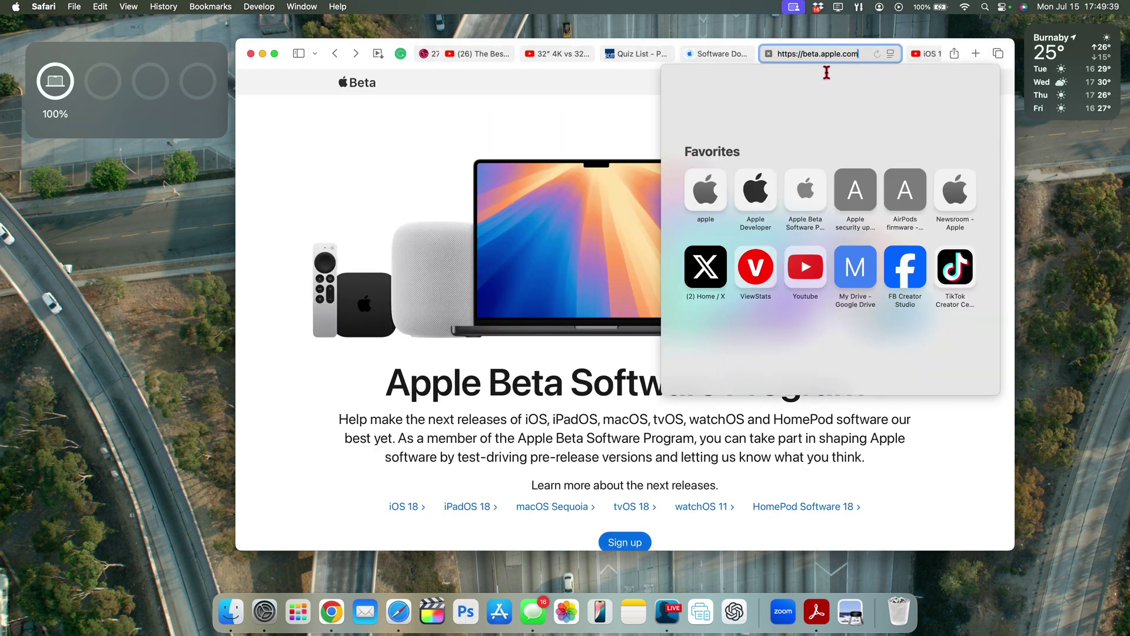
triple_click(861, 54)
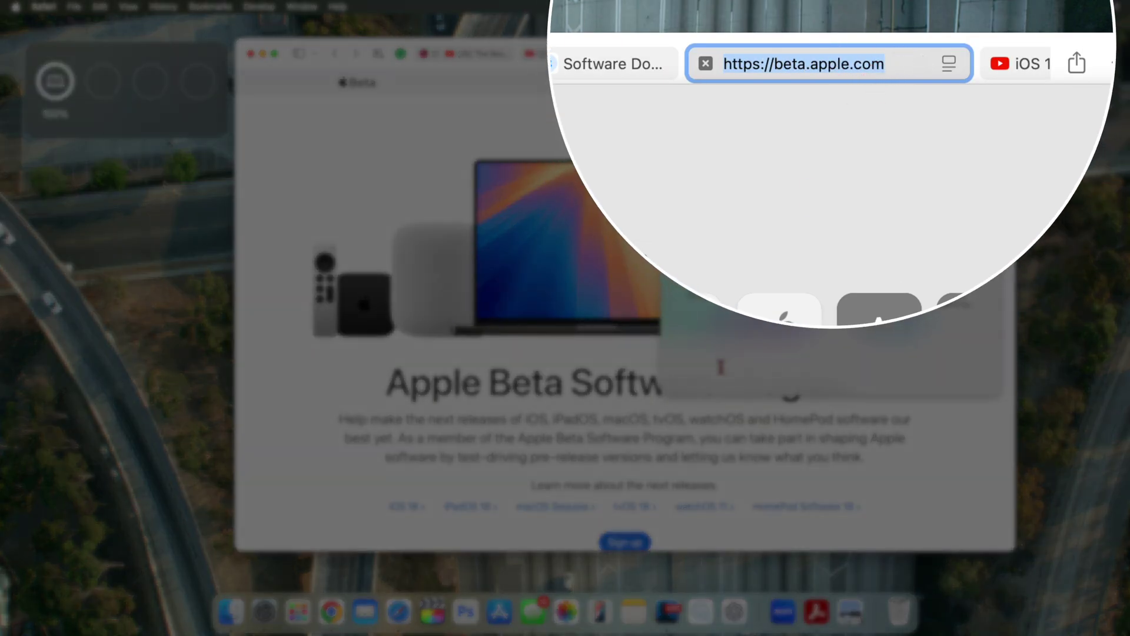
left_click(615, 417)
Step: Sign in to the Apple Beta Software Program as an existing member and view the guide's operating system sections
scroll(615, 417, "down", 5)
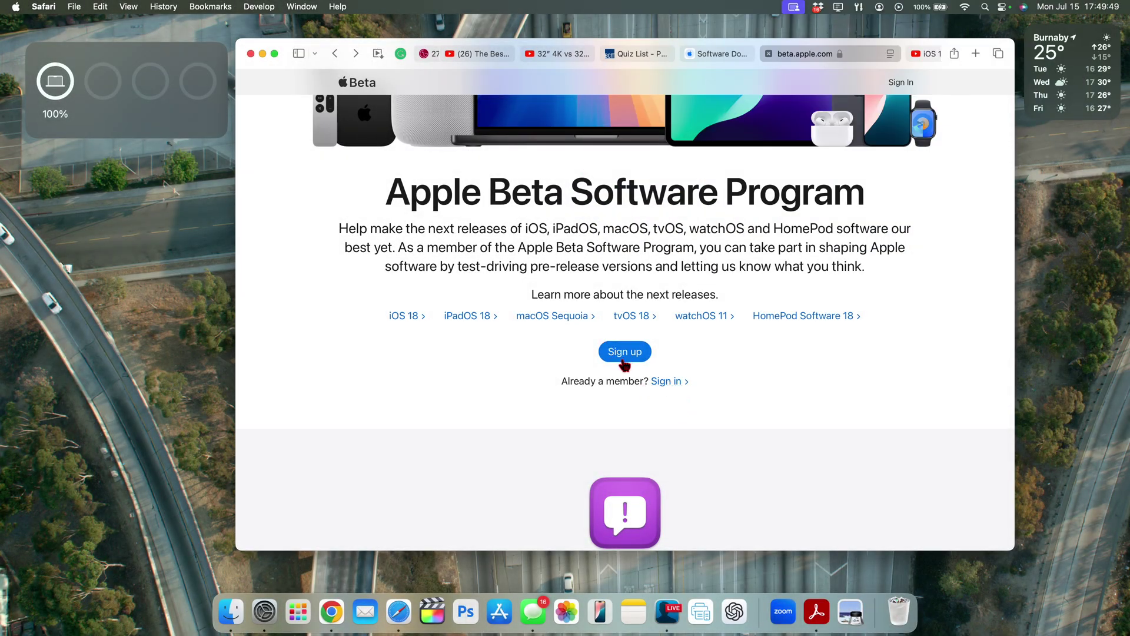
left_click(665, 383)
scroll(676, 395, "down", 3)
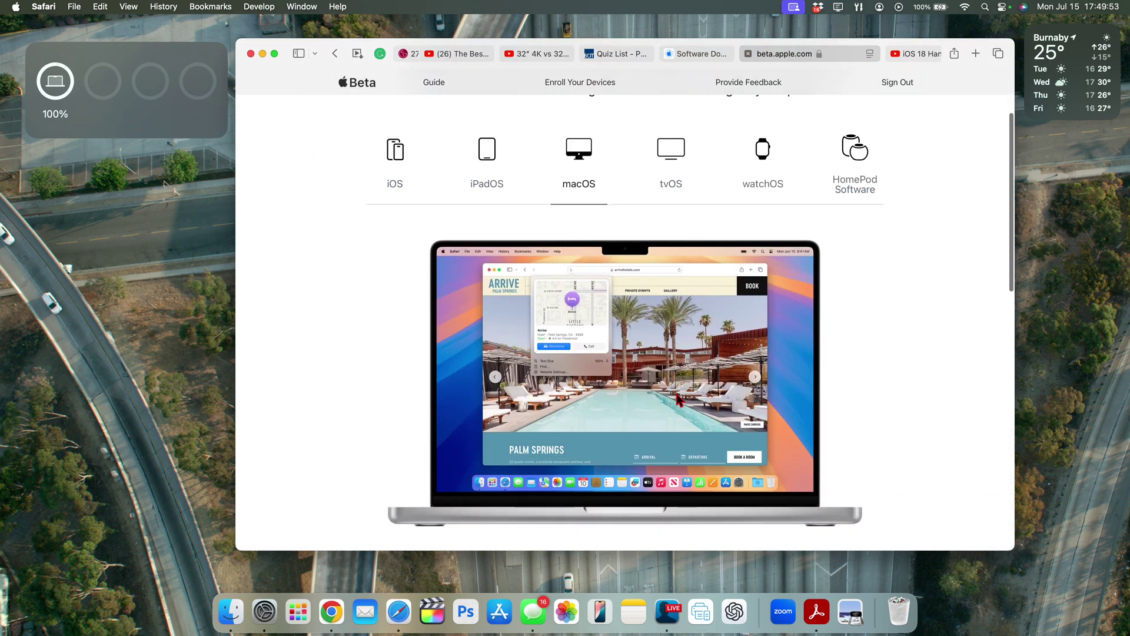
scroll(579, 163, "up", 1)
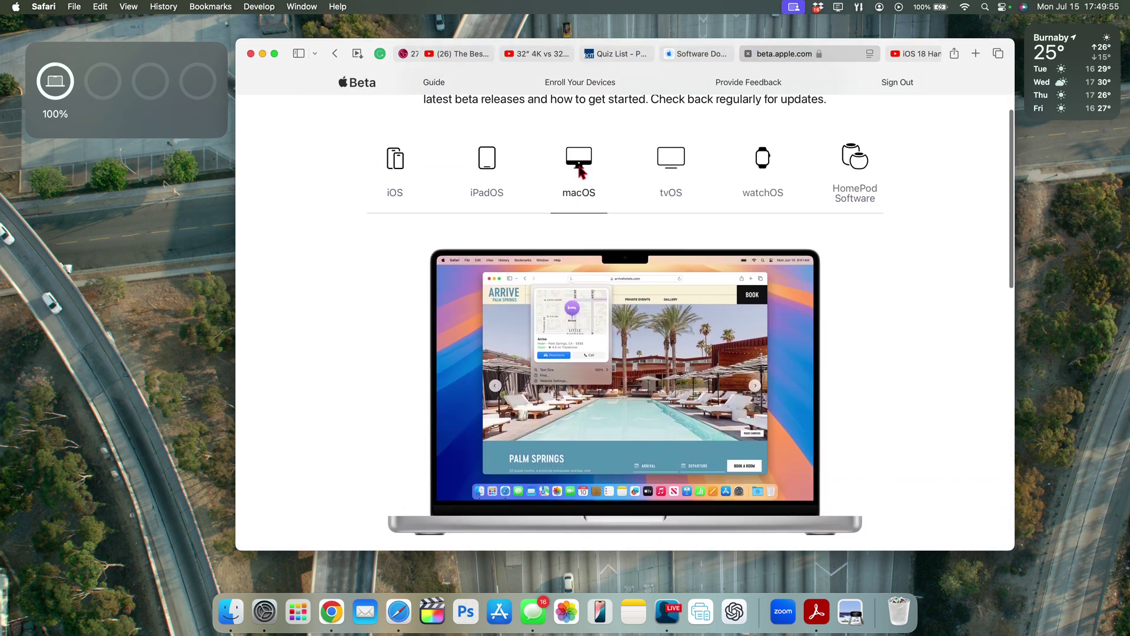
scroll(579, 171, "up", 1)
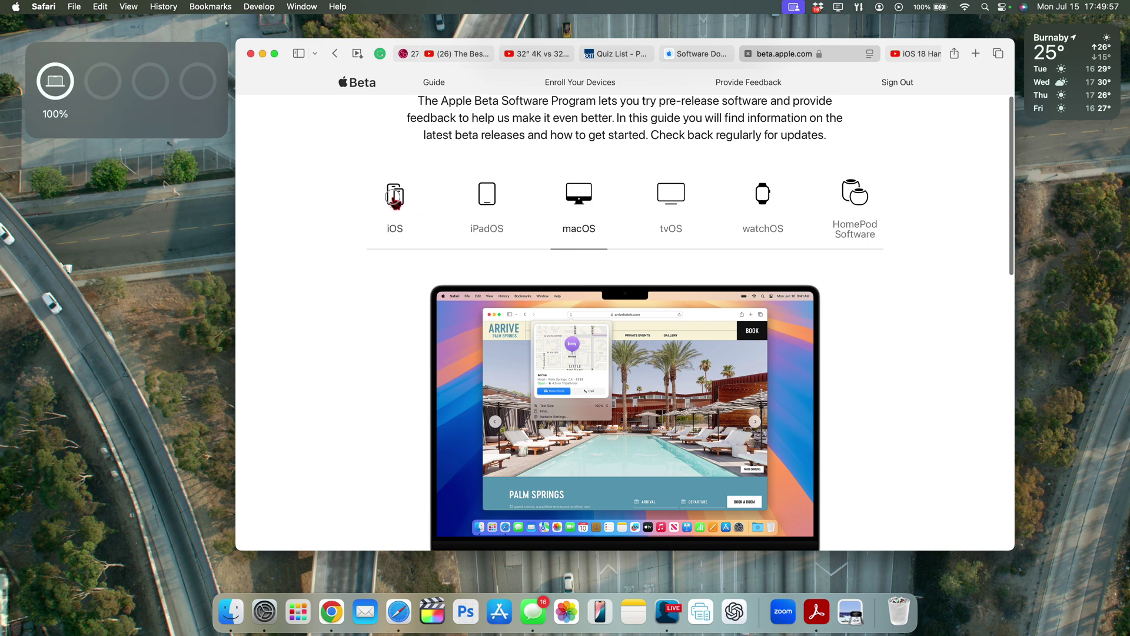
Step: Show the iOS section of the beta program guide and look over it
left_click(394, 197)
scroll(391, 215, "down", 3)
scroll(500, 215, "up", 2)
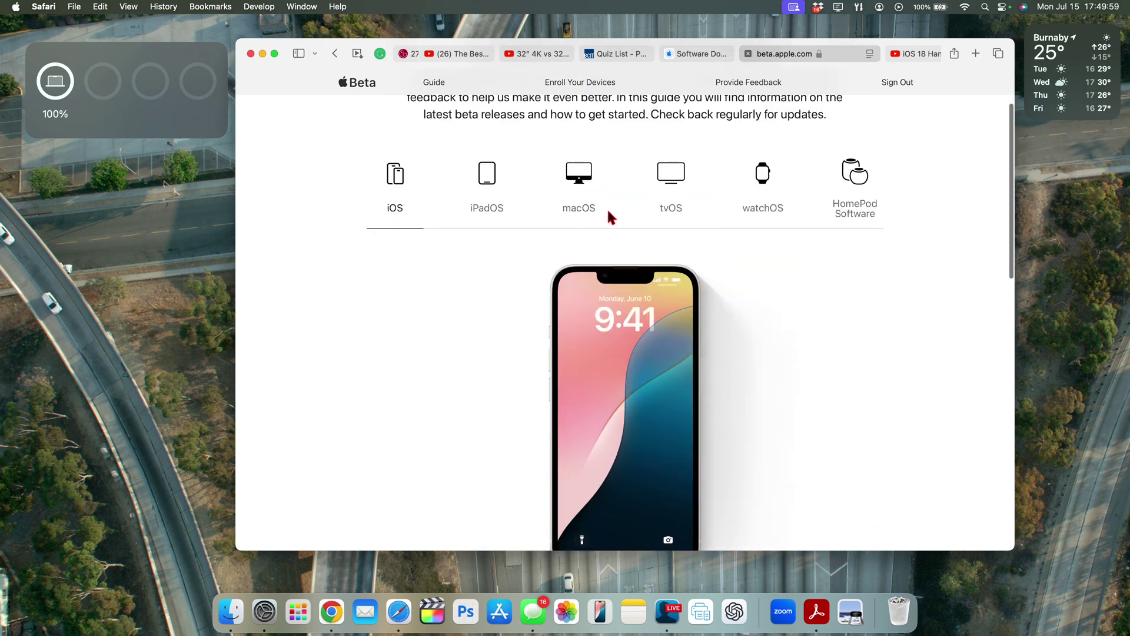
Step: Show the macOS section of the beta guide and read its Get started, Provide feedback, and Diagnostics and Usage Data information
left_click(571, 189)
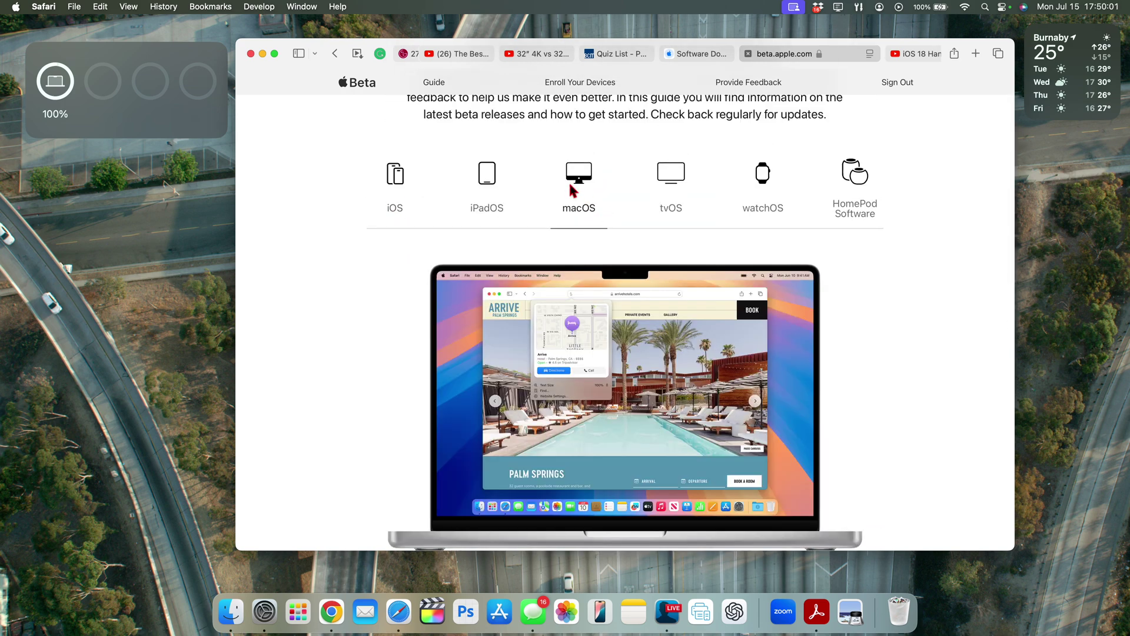
scroll(572, 189, "down", 4)
scroll(572, 188, "up", 2)
scroll(571, 189, "down", 8)
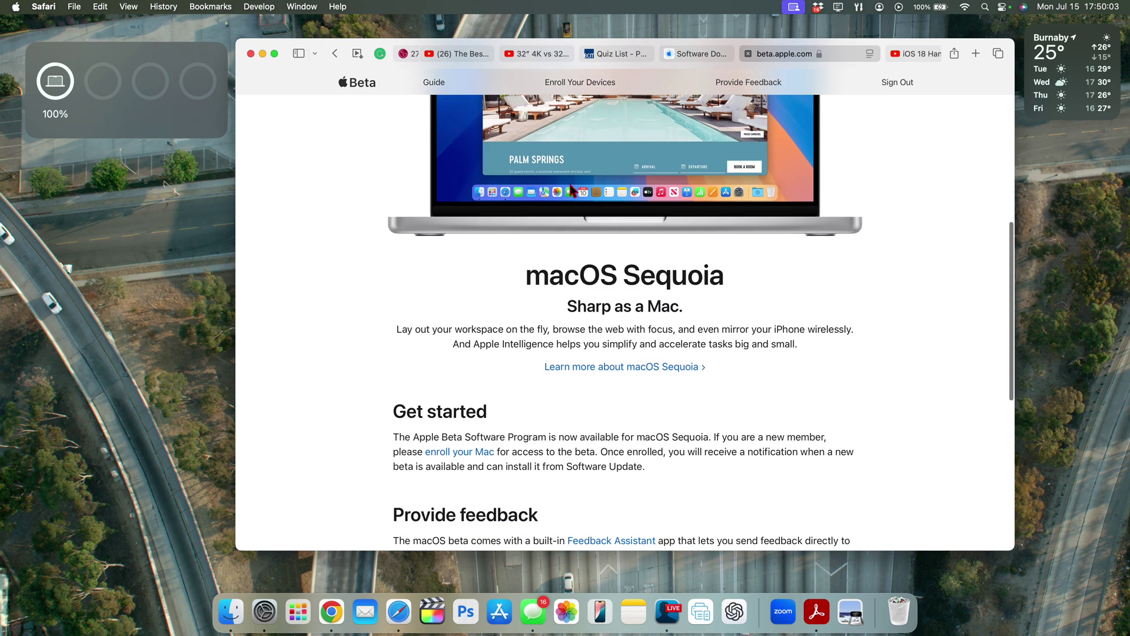
scroll(572, 189, "down", 5)
scroll(476, 242, "down", 3)
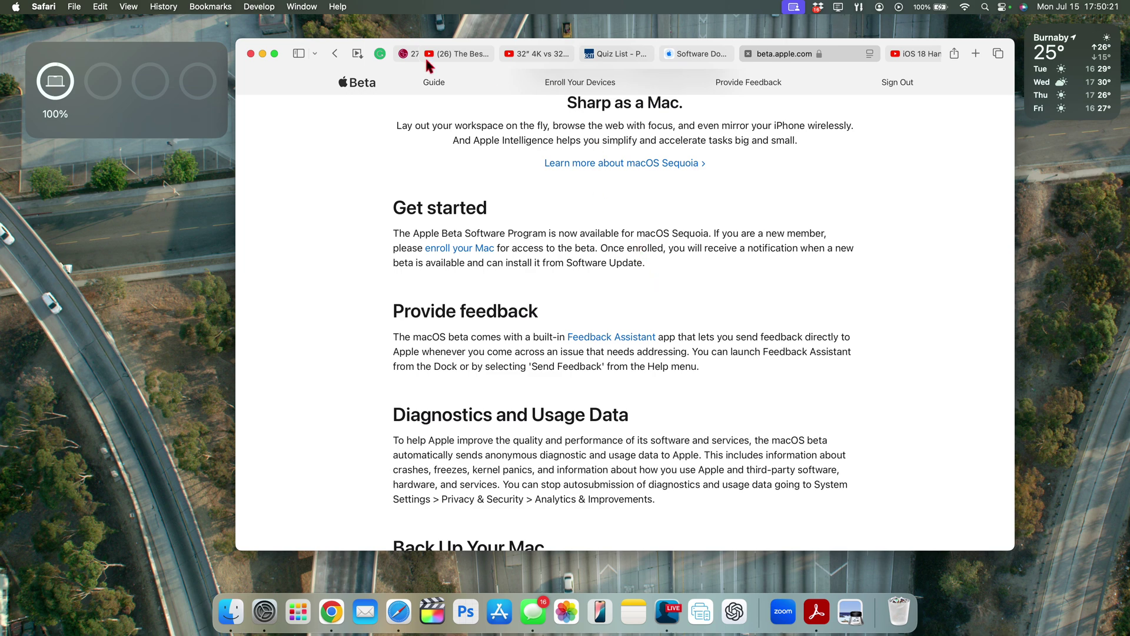
Step: Minimize the browser window, bring the Software Update window to the front, and move it slightly to check the beta download
left_click(262, 53)
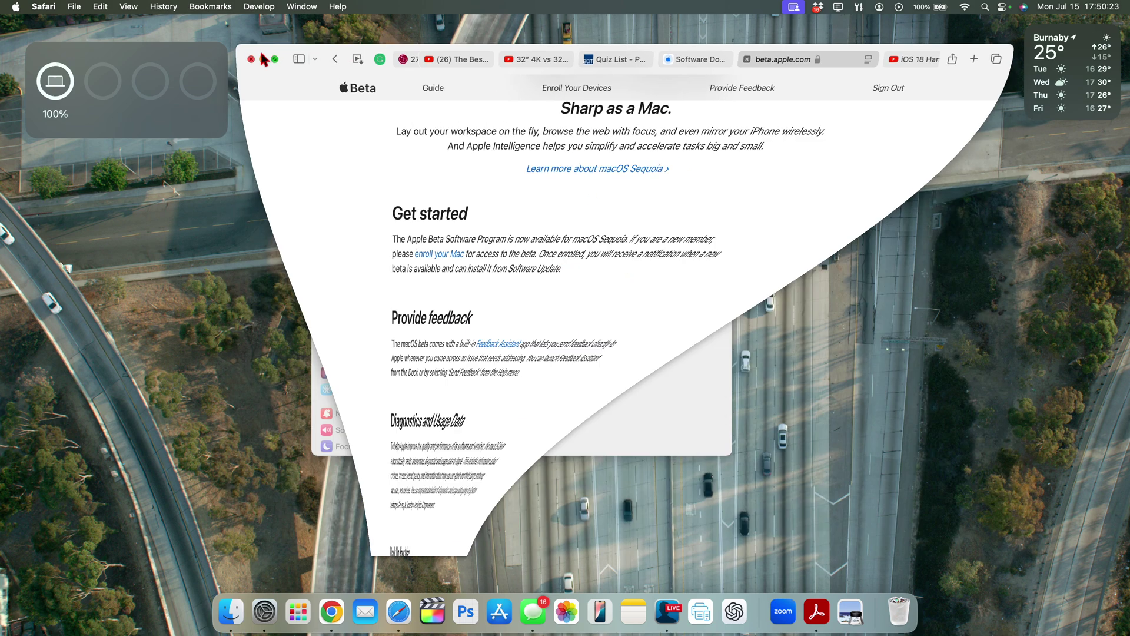
left_click(592, 336)
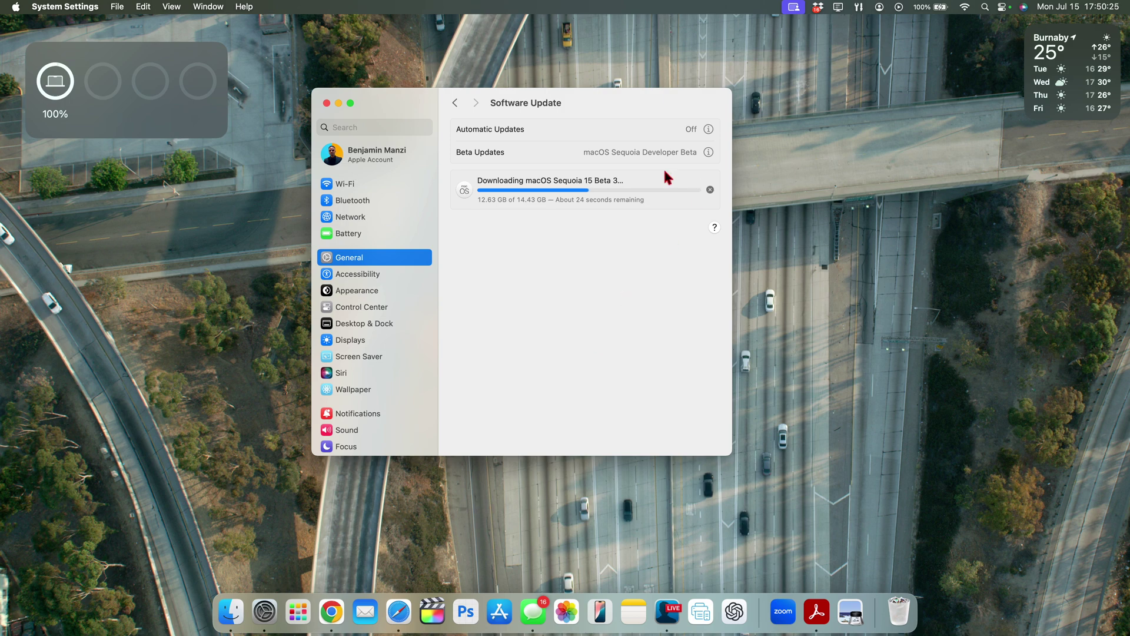
left_click_drag(575, 102, 613, 102)
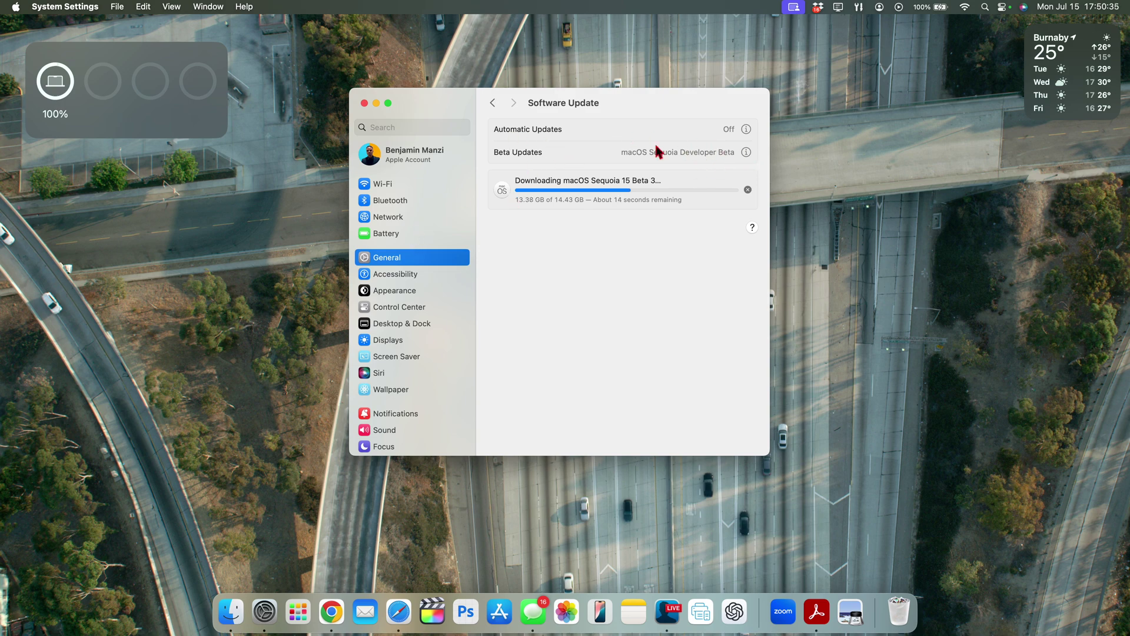
Step: Review the Beta Updates options, including macOS Sequoia Public Beta, and keep macOS Sequoia Developer Beta selected
left_click(746, 152)
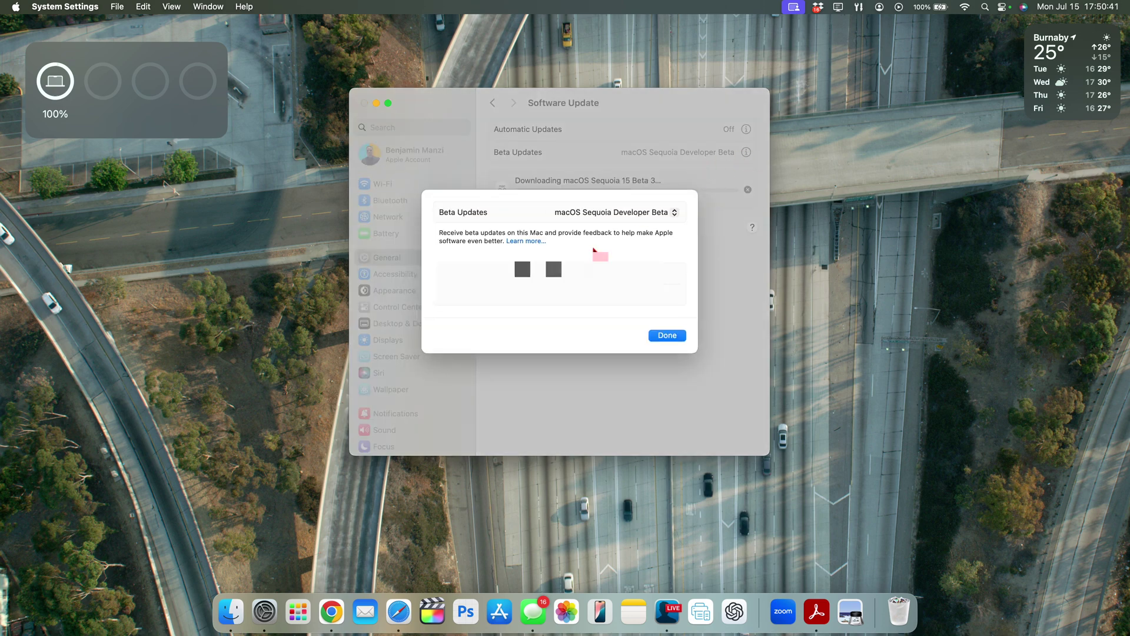
left_click(643, 211)
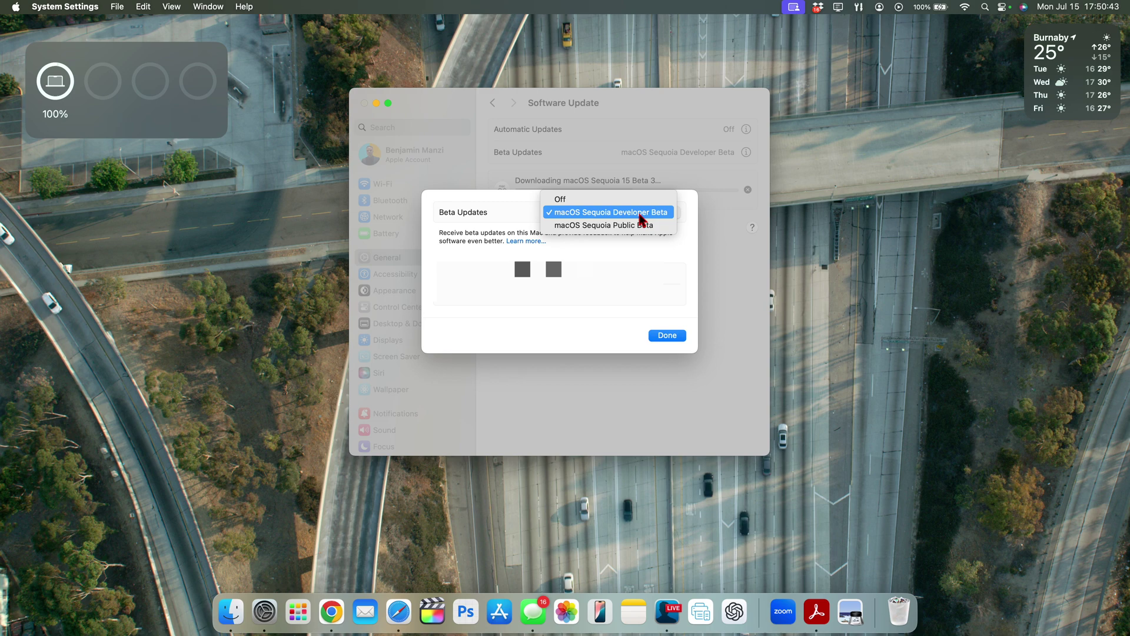
left_click(590, 230)
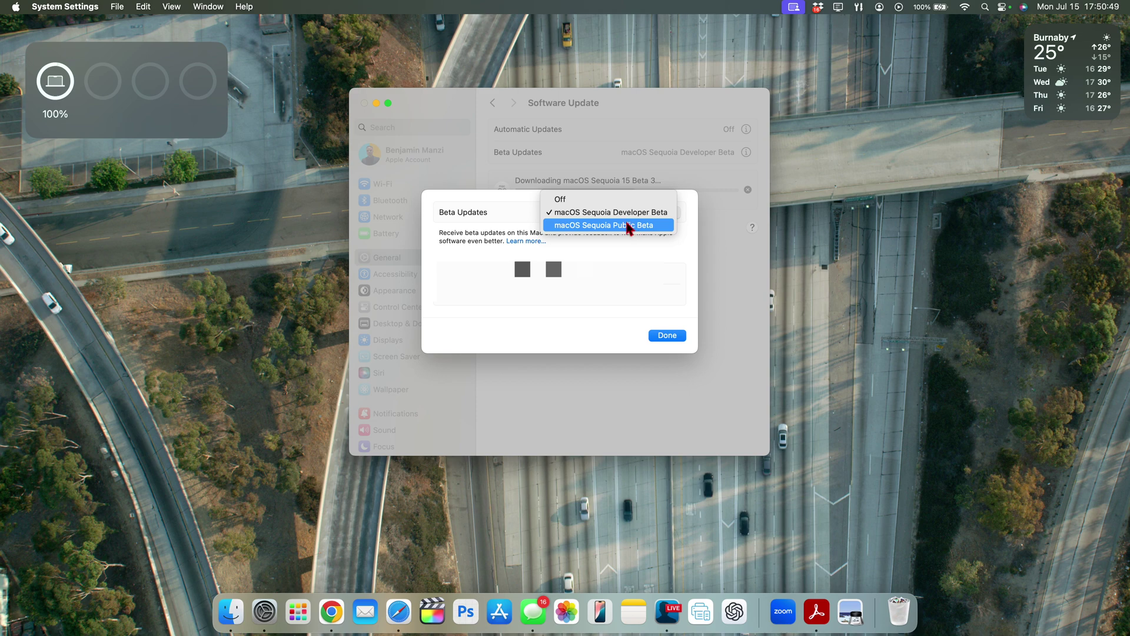
left_click(613, 217)
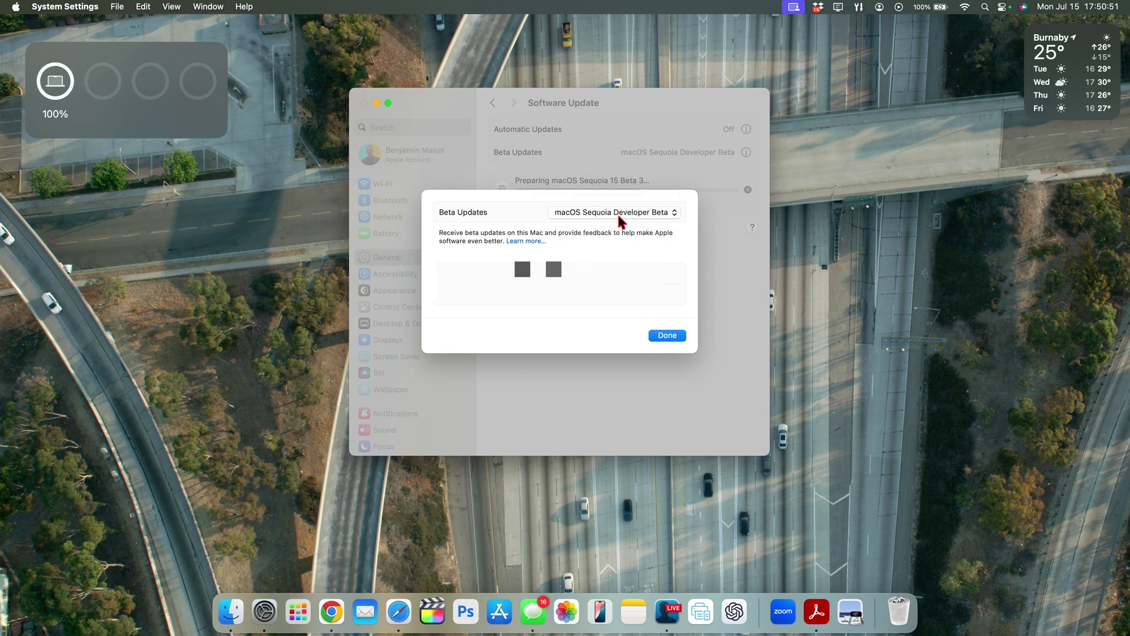
left_click(666, 340)
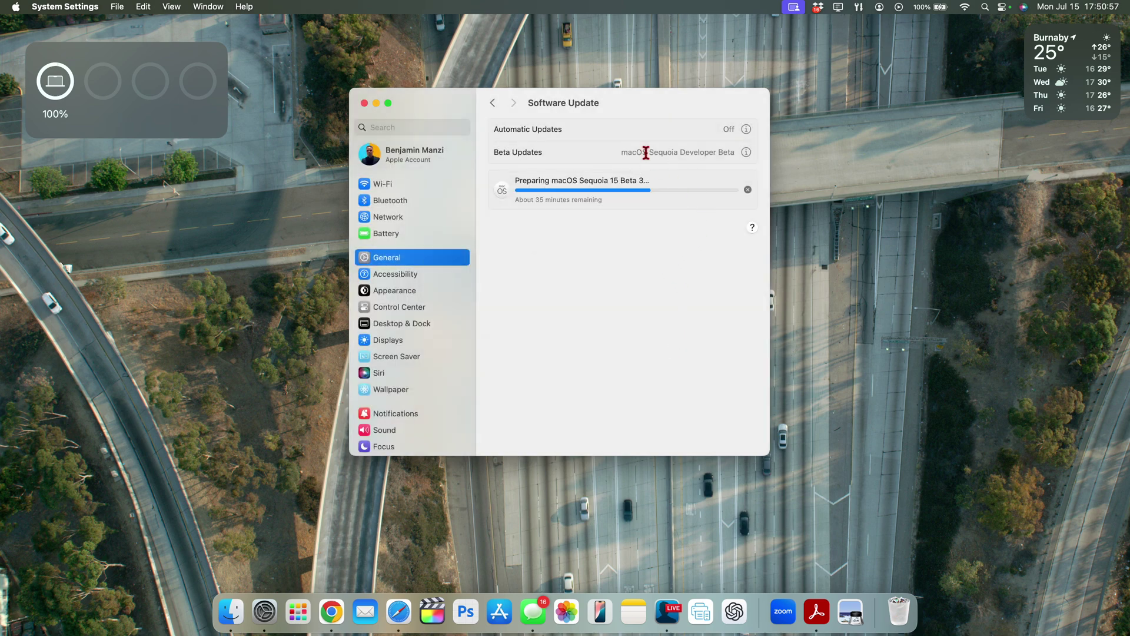
Step: Switch to Safari and look over the macOS Sequoia section of the Guide for Beta Software
left_click(411, 614)
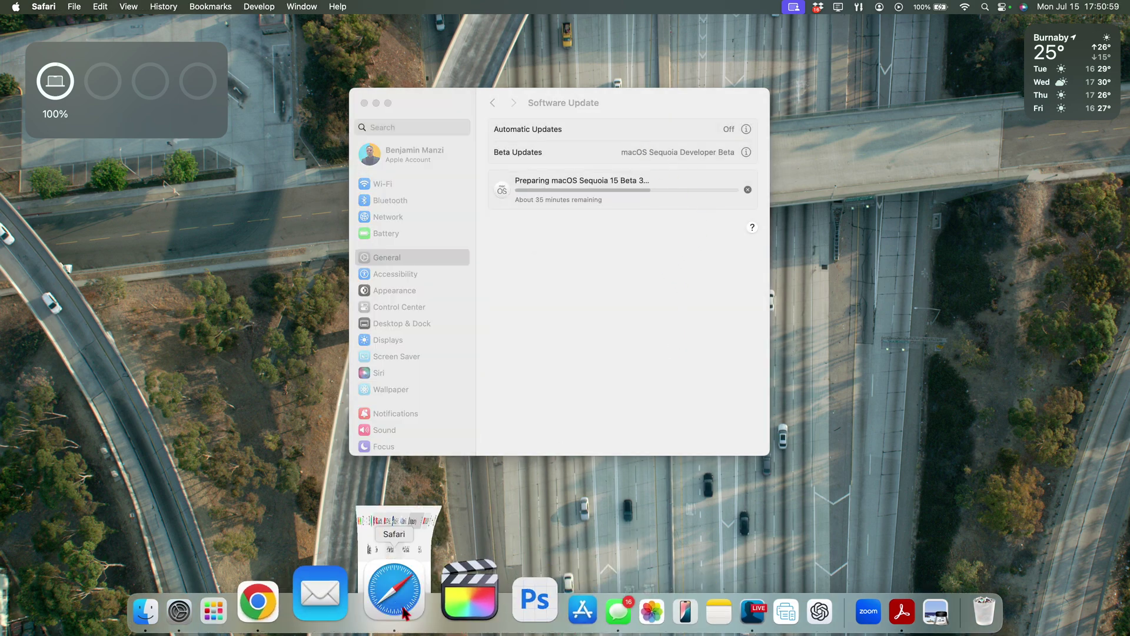
scroll(661, 403, "down", 5)
scroll(661, 403, "up", 2)
scroll(661, 403, "up", 15)
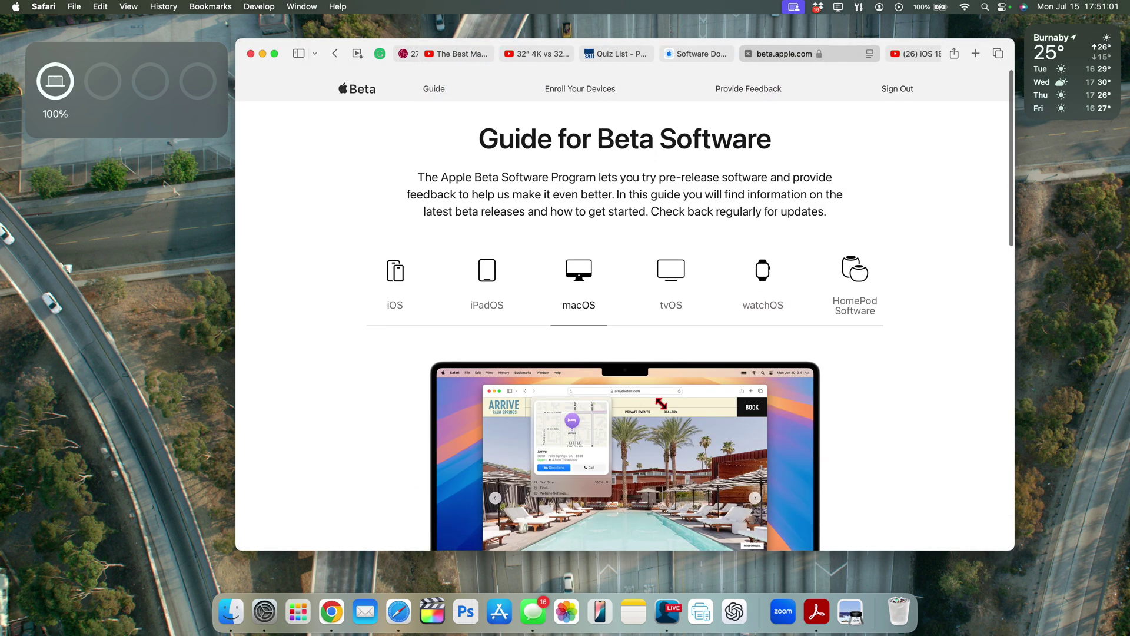
scroll(661, 407, "down", 5)
scroll(661, 412, "down", 6)
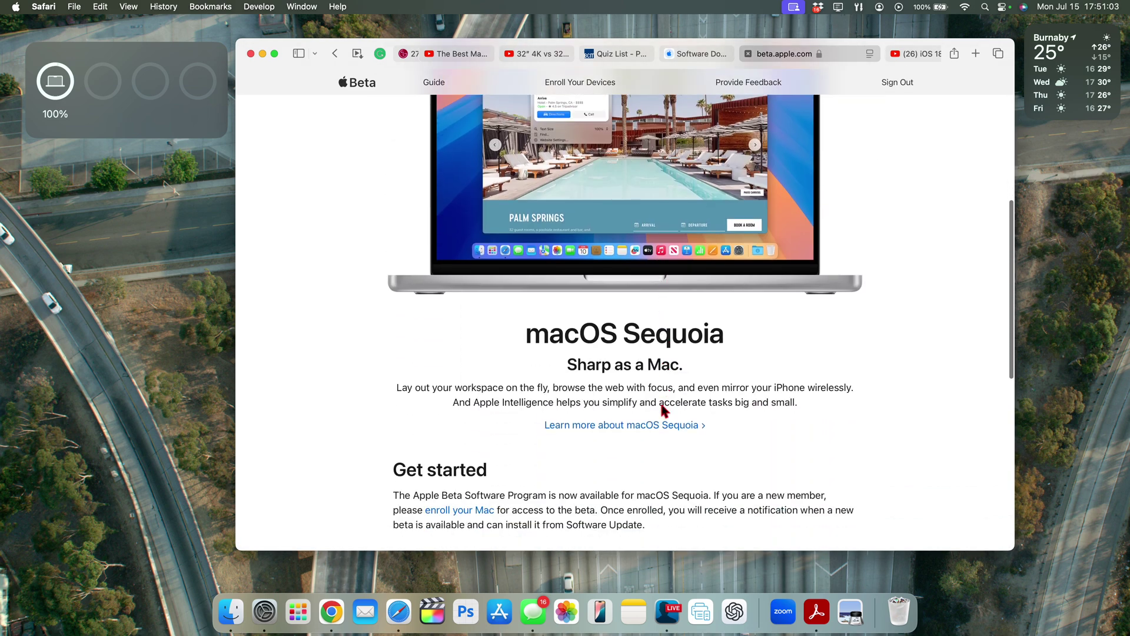
scroll(661, 407, "up", 6)
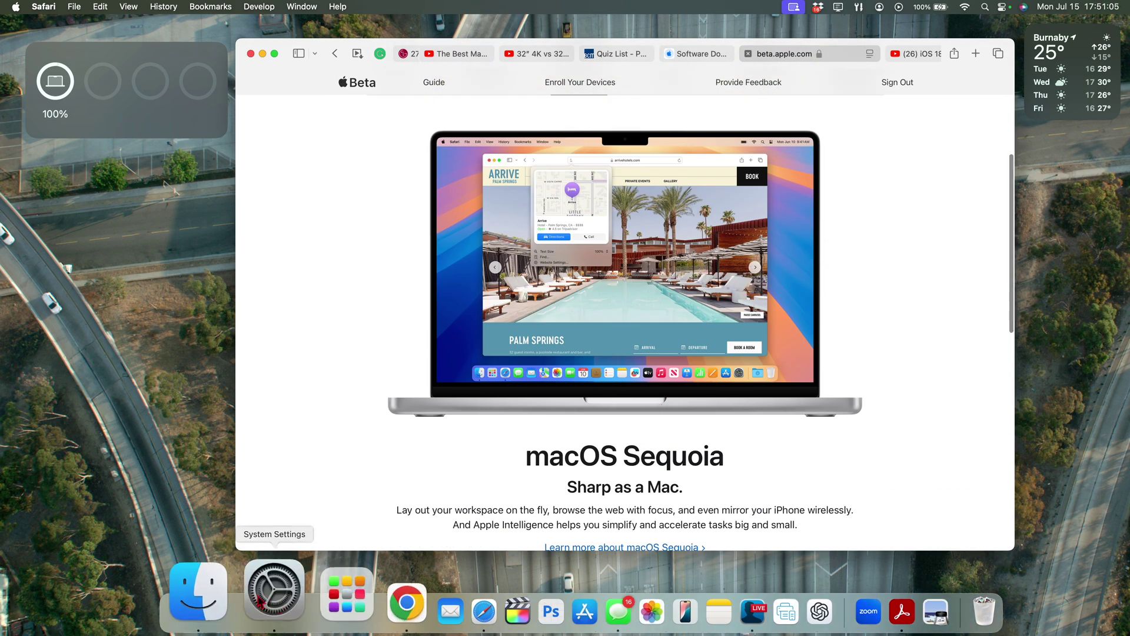
Step: Switch back to System Settings and move the Software Update window slightly to check the beta's preparation progress
left_click(265, 612)
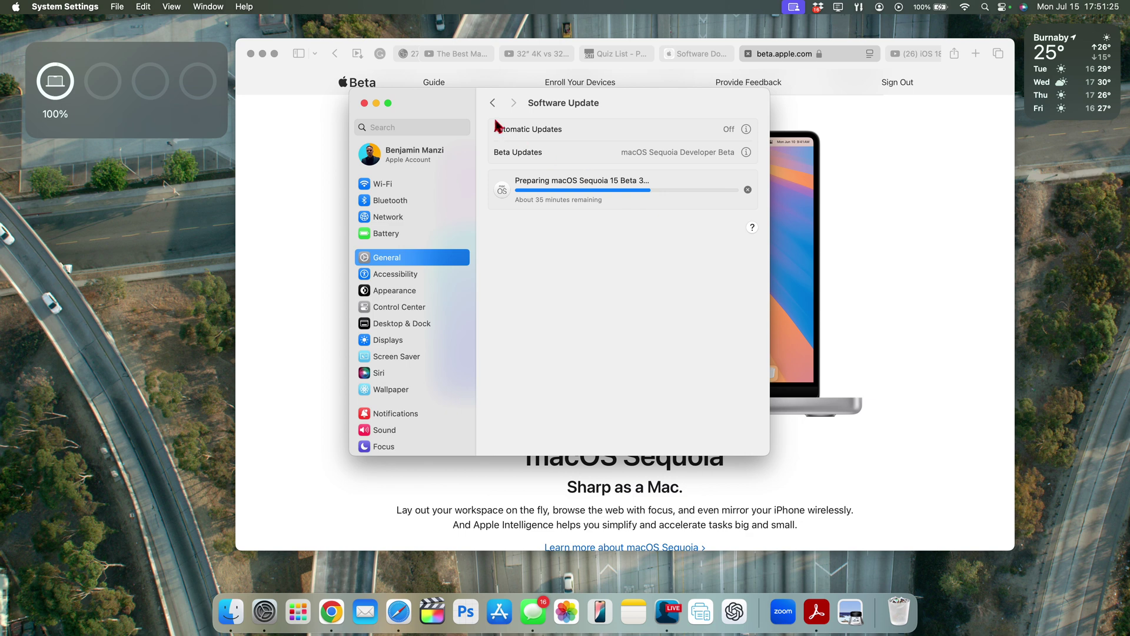
left_click_drag(646, 111, 710, 122)
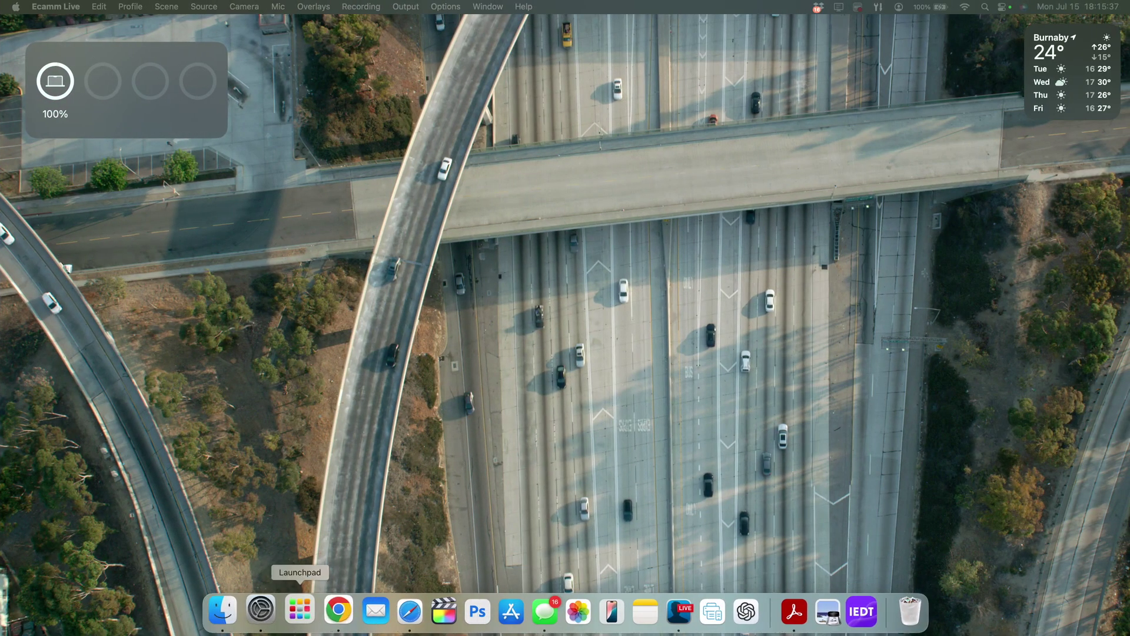
Step: Open the Software Update page under General in System Settings to check the macOS version and update status
left_click(253, 589)
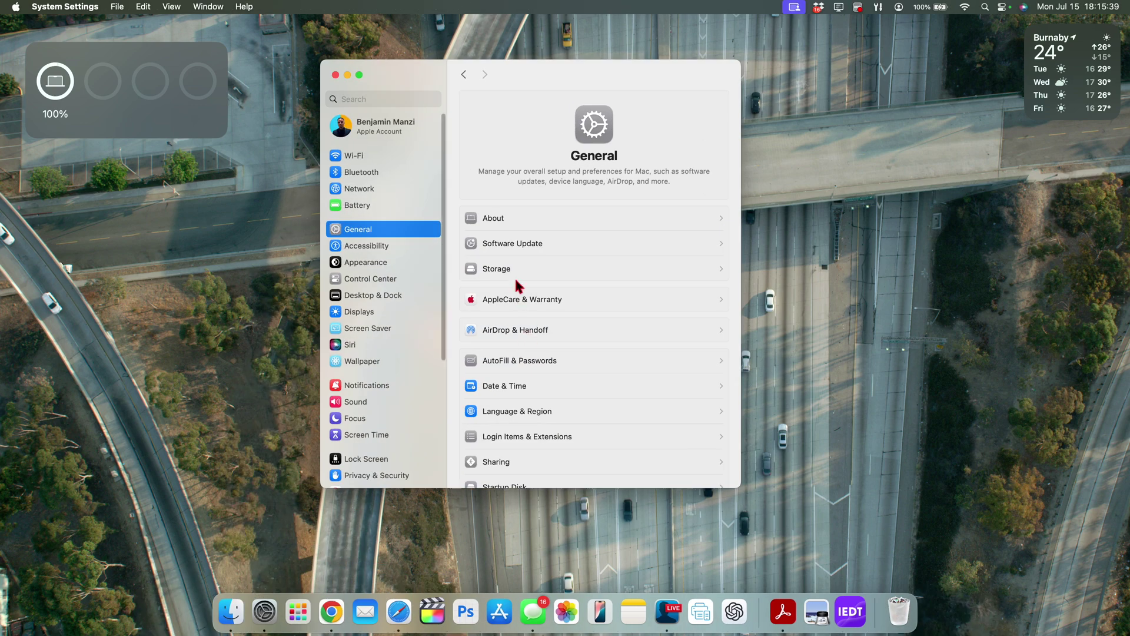
left_click(479, 245)
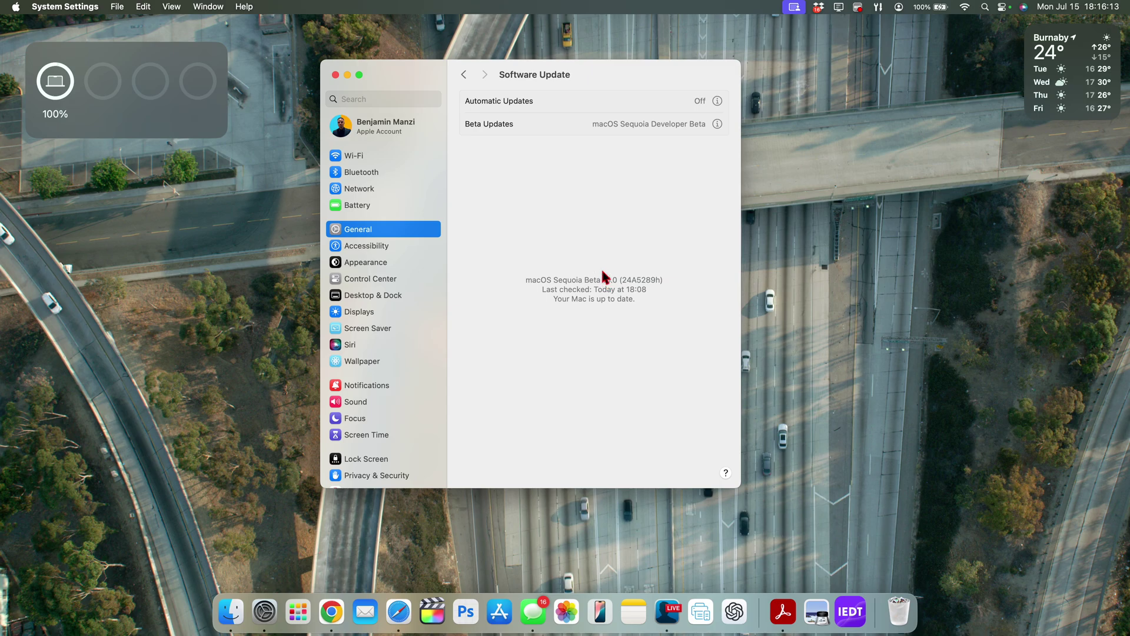
key("F4")
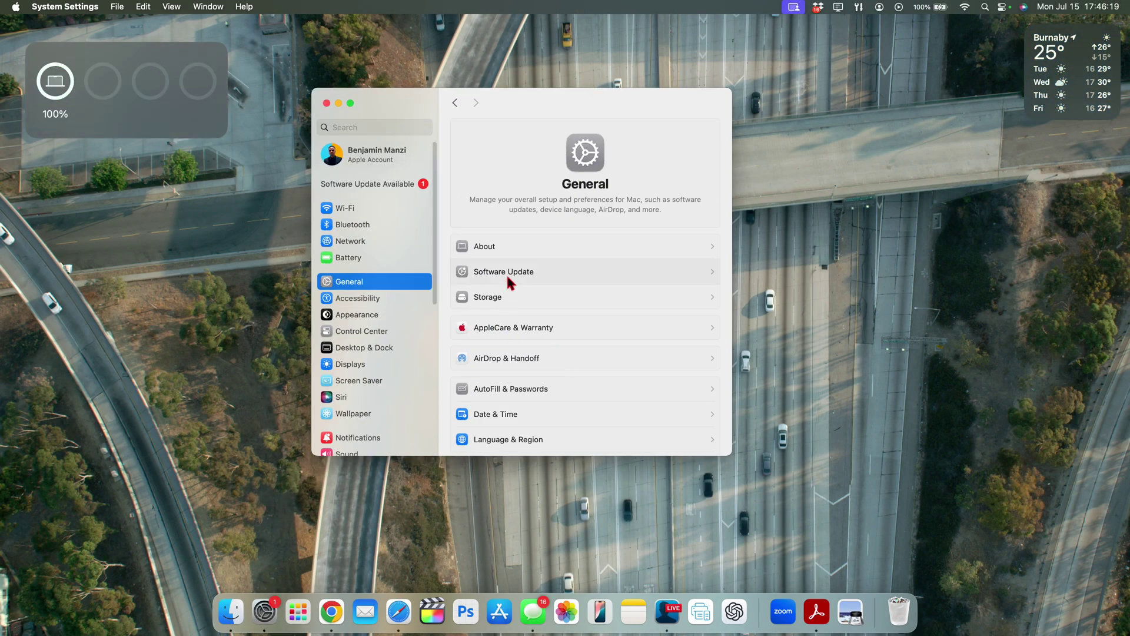
Step: Open Software Update and show more information about the available macOS Sequoia 15 Beta 3 update
left_click(507, 281)
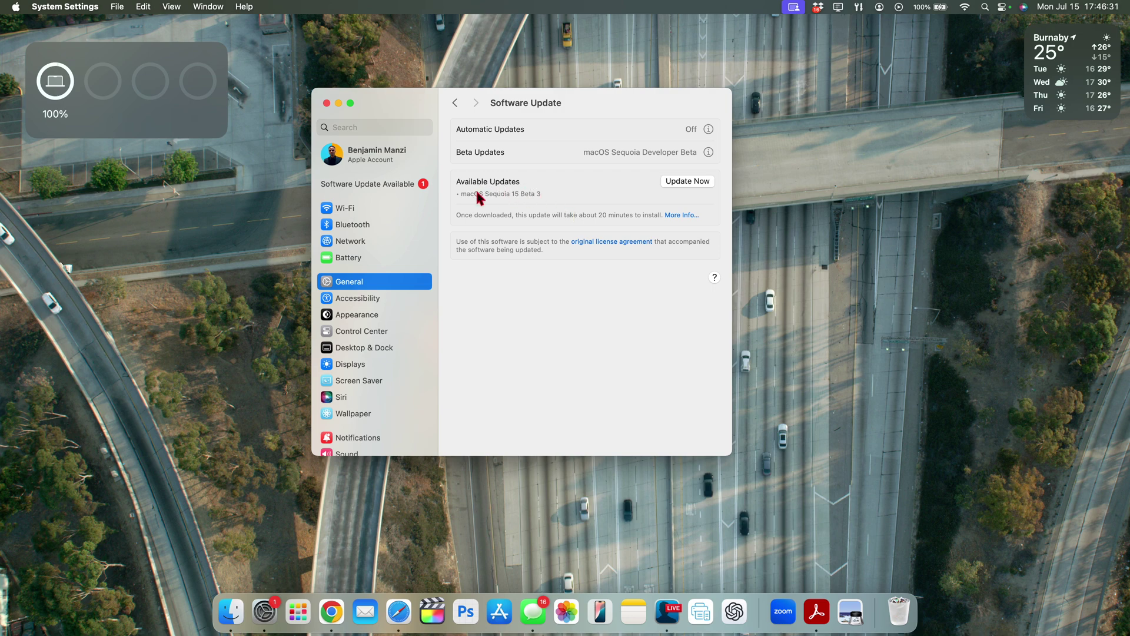
left_click(681, 215)
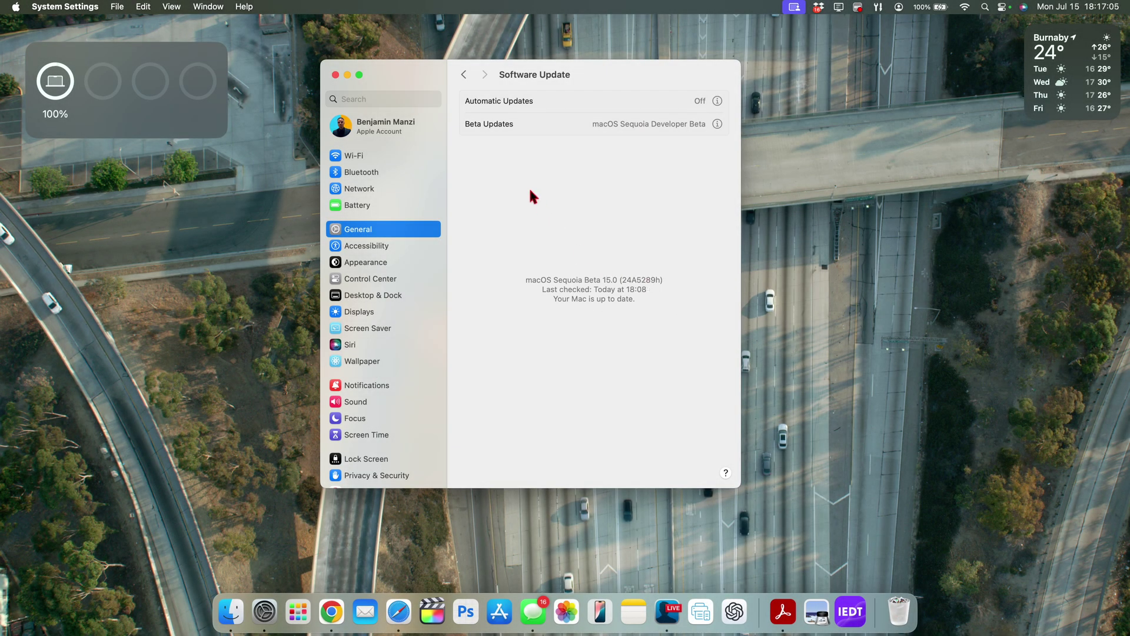
Step: Minimize the System Settings window, show Notification Center with its notifications and widgets, and close it again
left_click(347, 75)
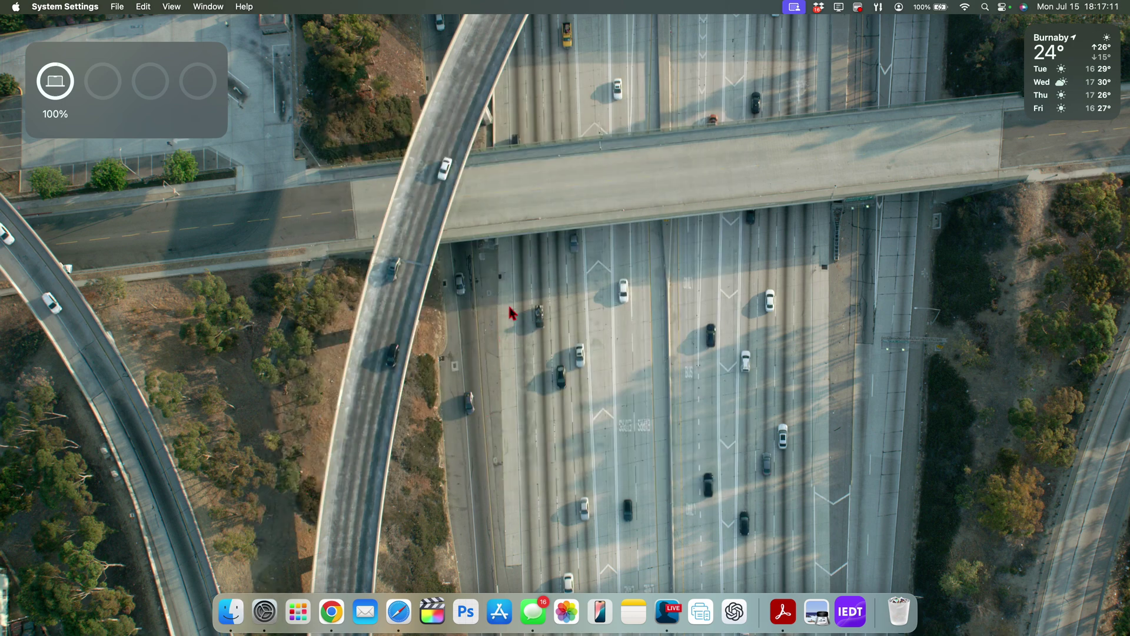
scroll(511, 313, "right", 5)
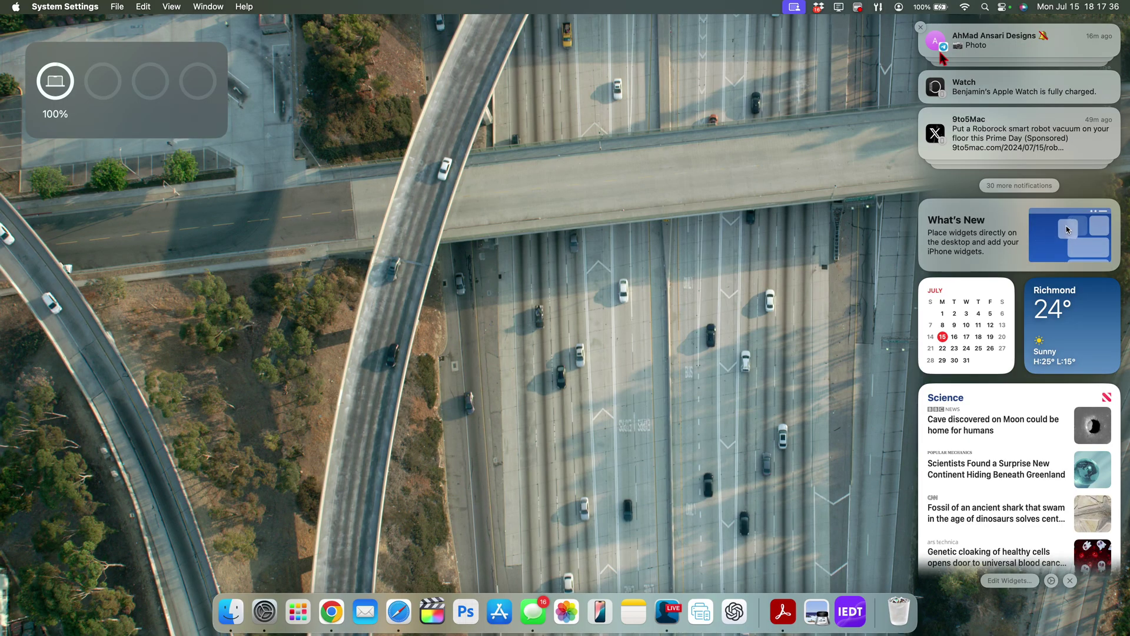
left_click(780, 151)
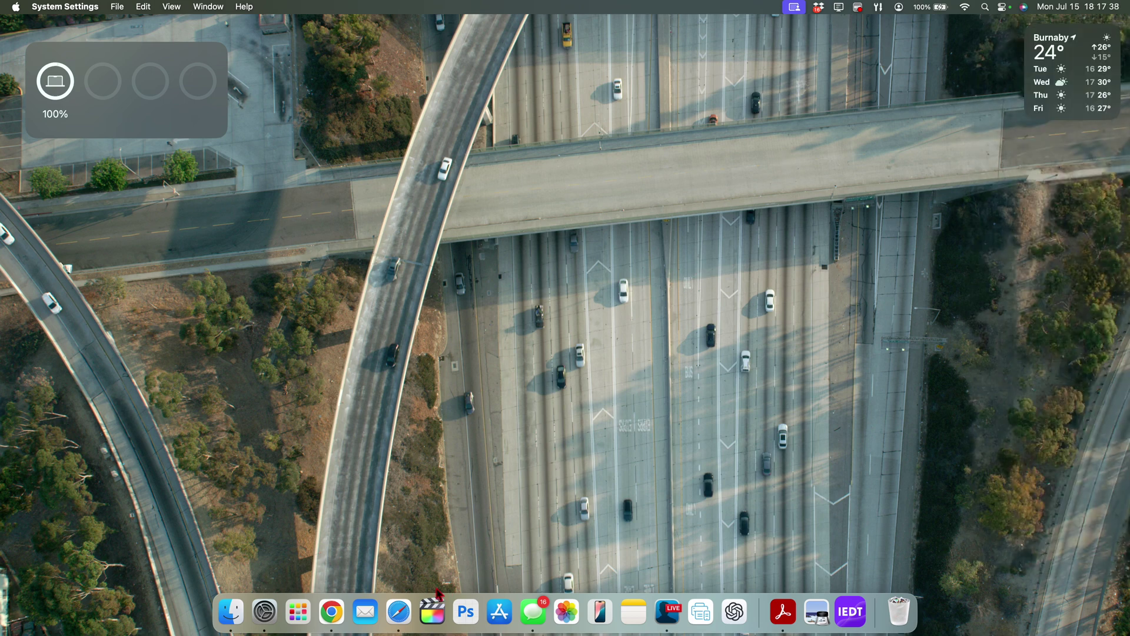
Step: Switch to Safari, show its About information, highlight the version and build numbers, and close the About window
left_click(398, 612)
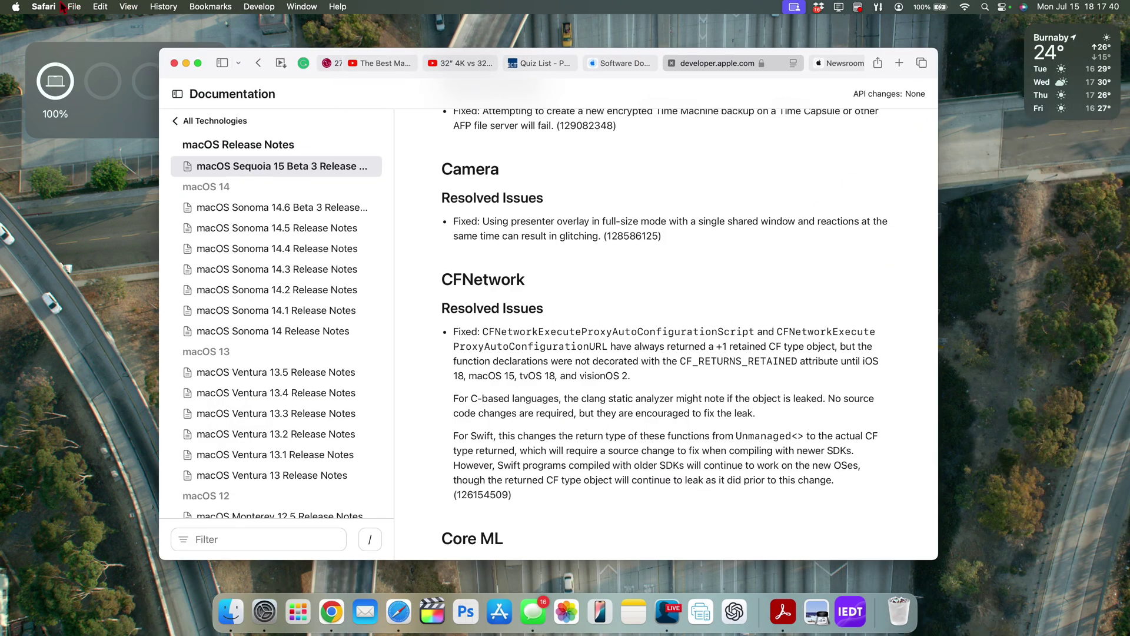
left_click(60, 6)
left_click(58, 22)
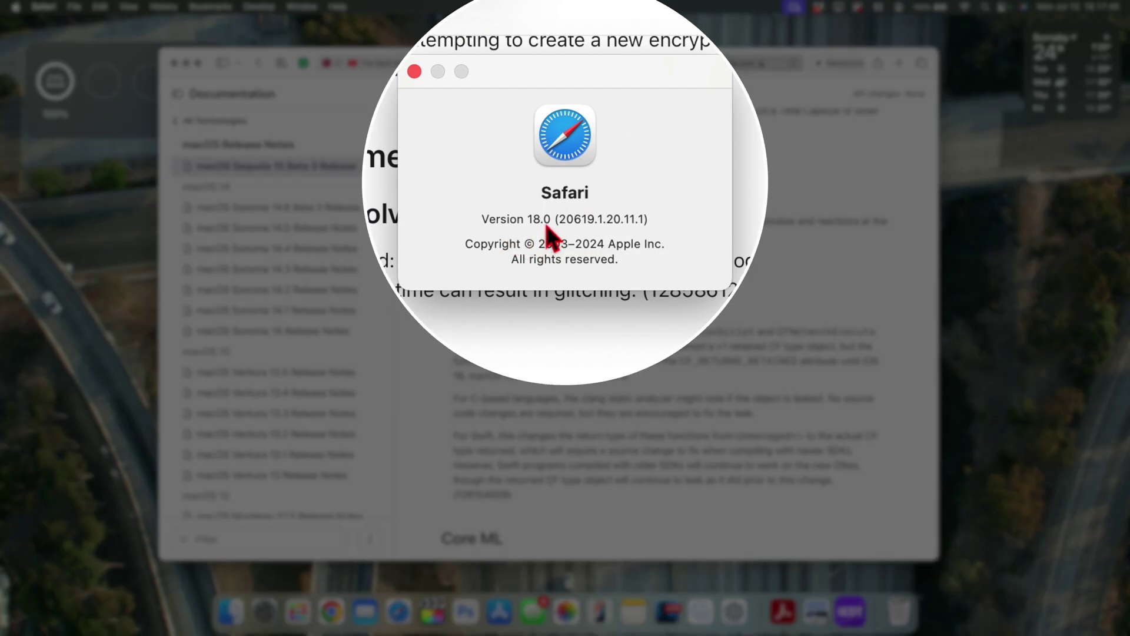
left_click_drag(532, 218, 573, 218)
left_click(623, 246)
left_click_drag(646, 220, 558, 218)
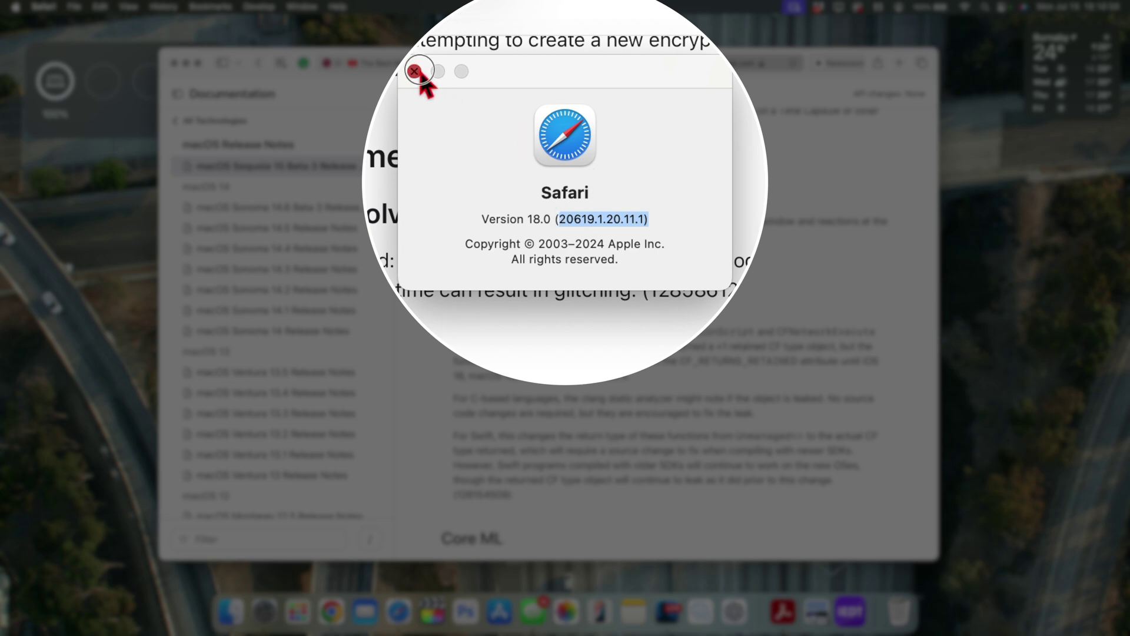
left_click(414, 71)
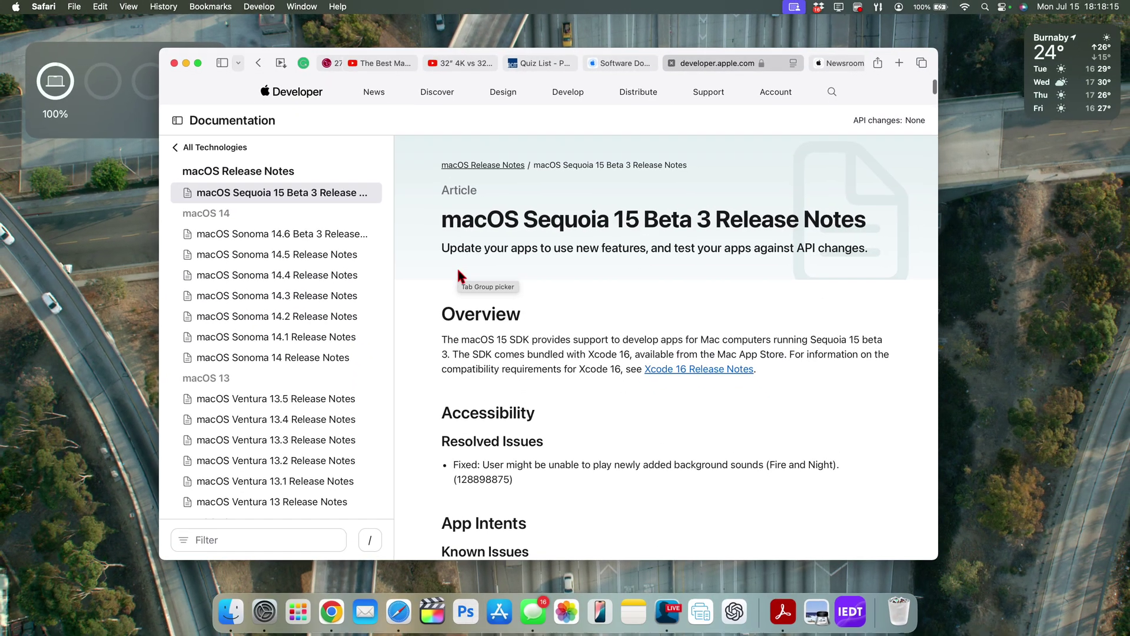
Step: Read the macOS Sequoia 15 Beta 3 Release Notes from Accessibility through the Core Spotlight and DirectoryService sections, and minimize the browser window
scroll(457, 266, "down", 5)
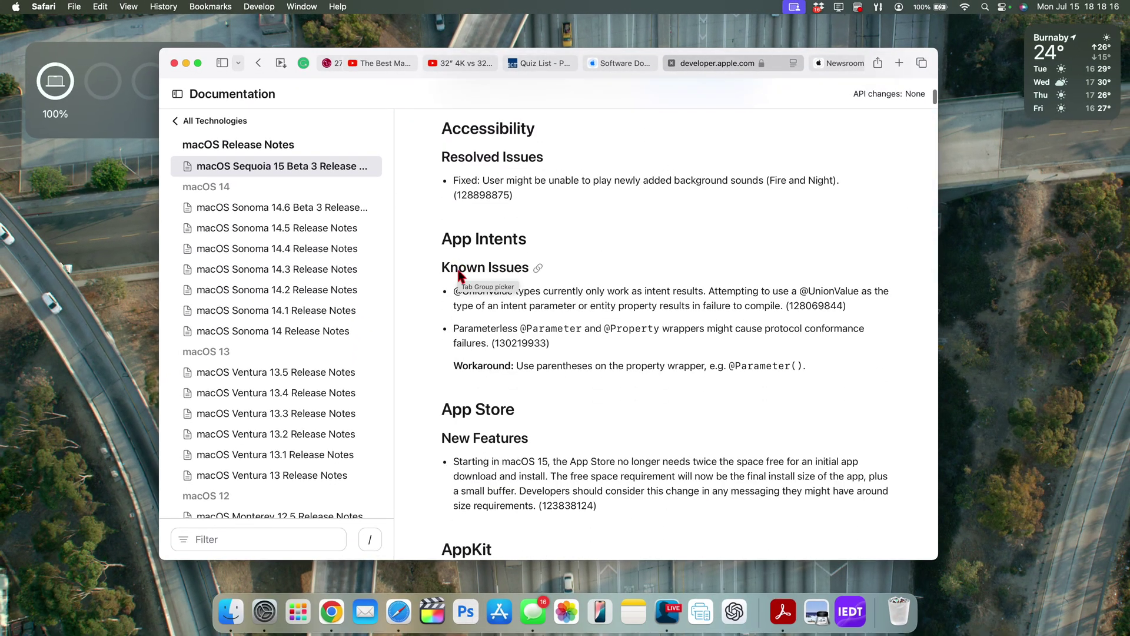
scroll(458, 271, "down", 5)
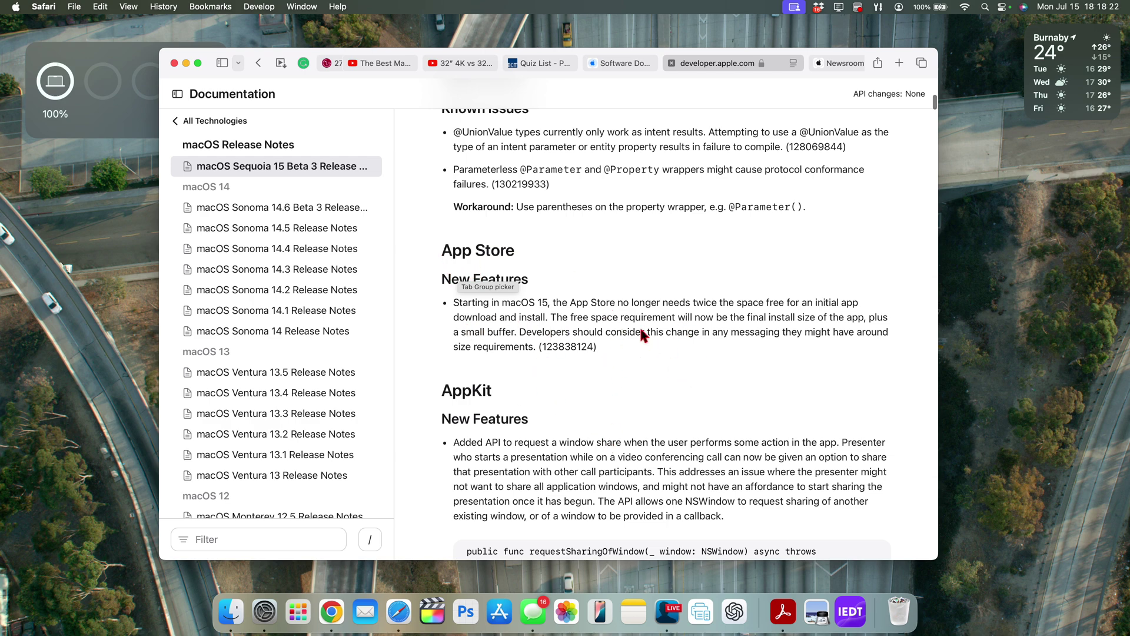
scroll(699, 419, "down", 3)
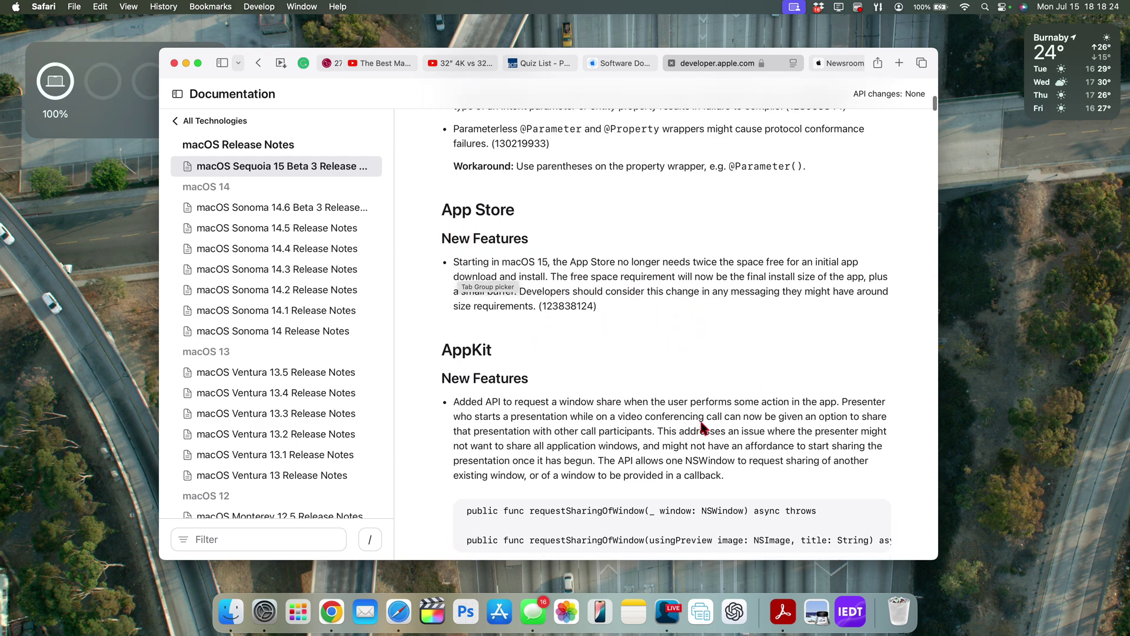
scroll(702, 428, "down", 2)
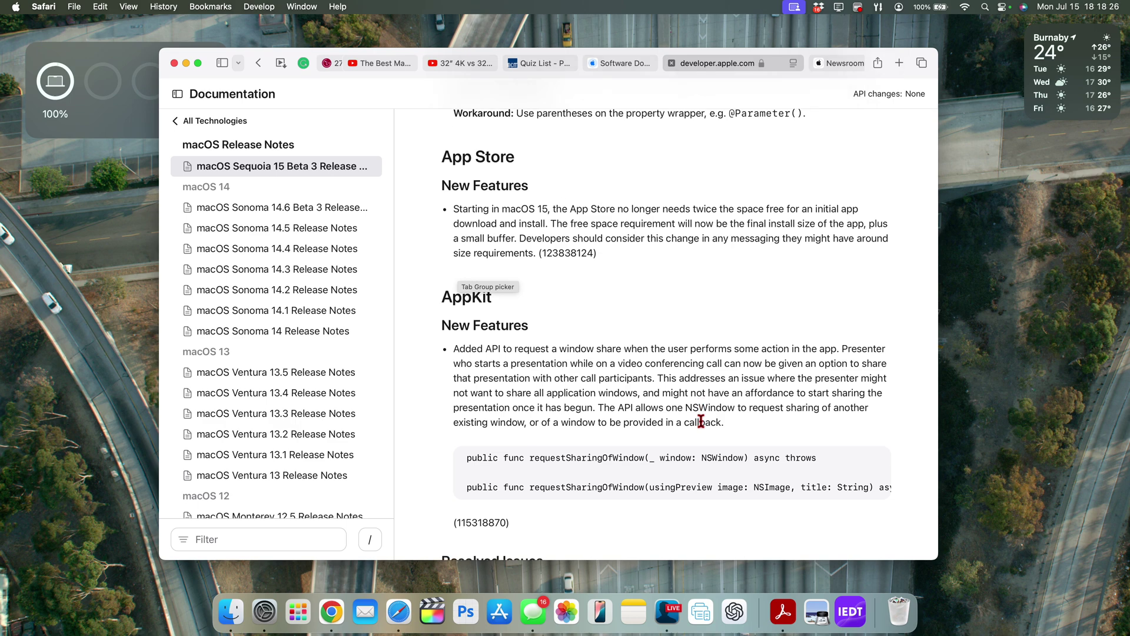
scroll(701, 422, "down", 4)
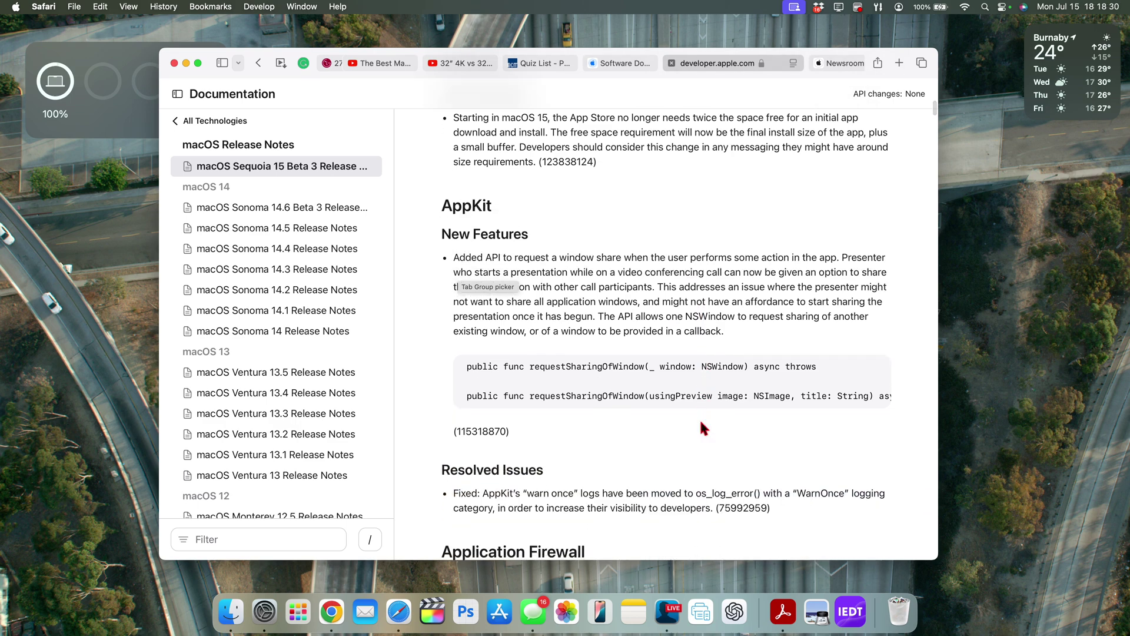
scroll(701, 422, "down", 8)
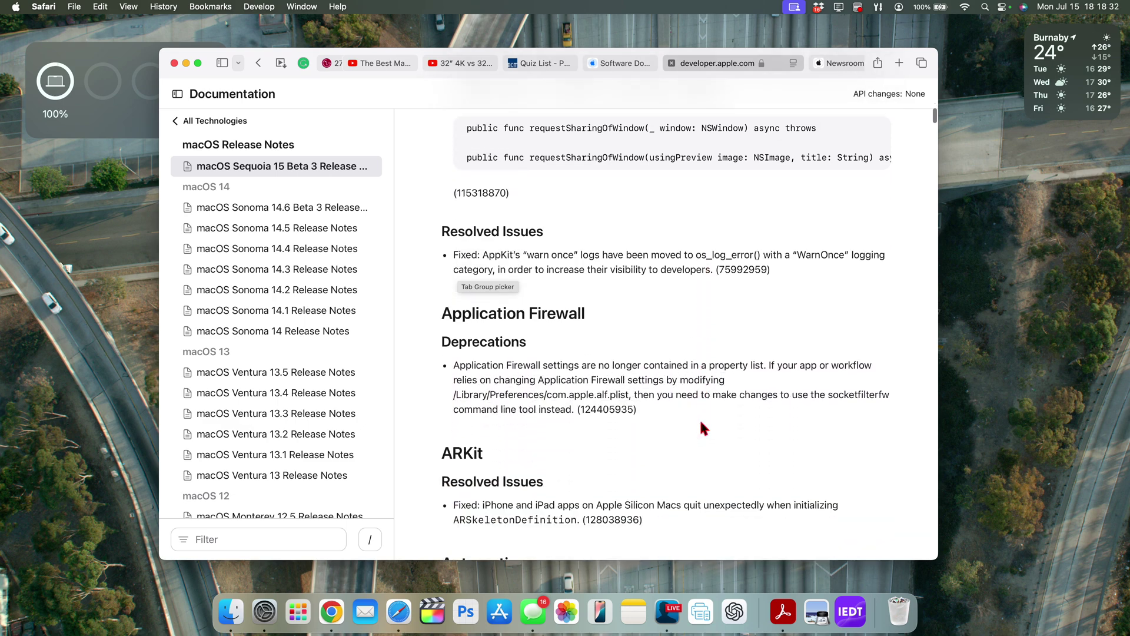
scroll(701, 422, "down", 9)
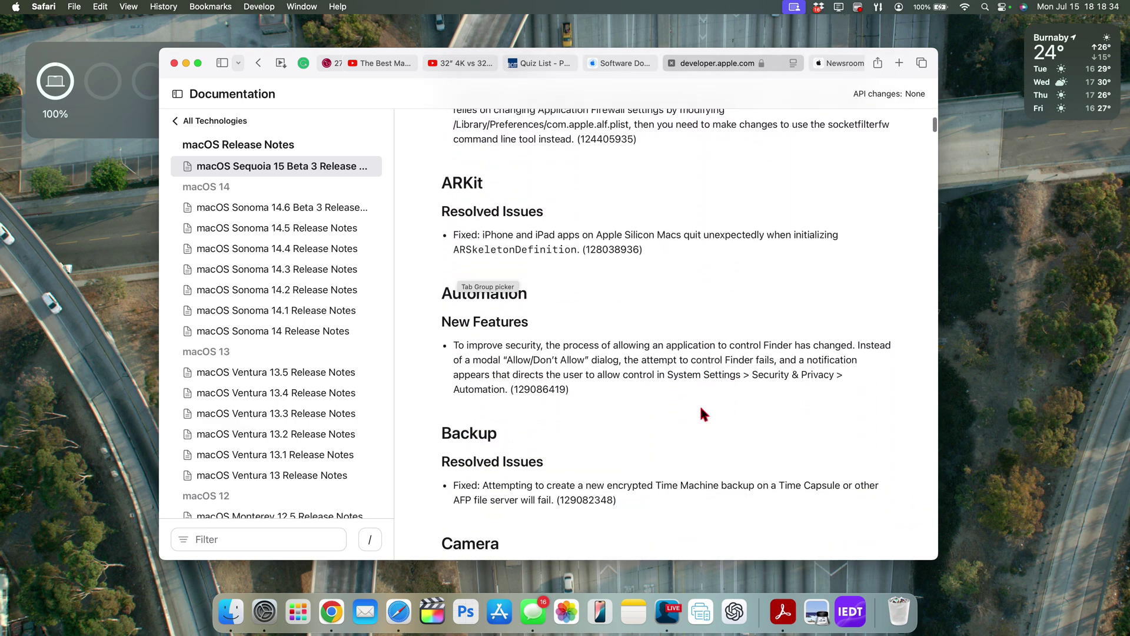
scroll(703, 414, "down", 8)
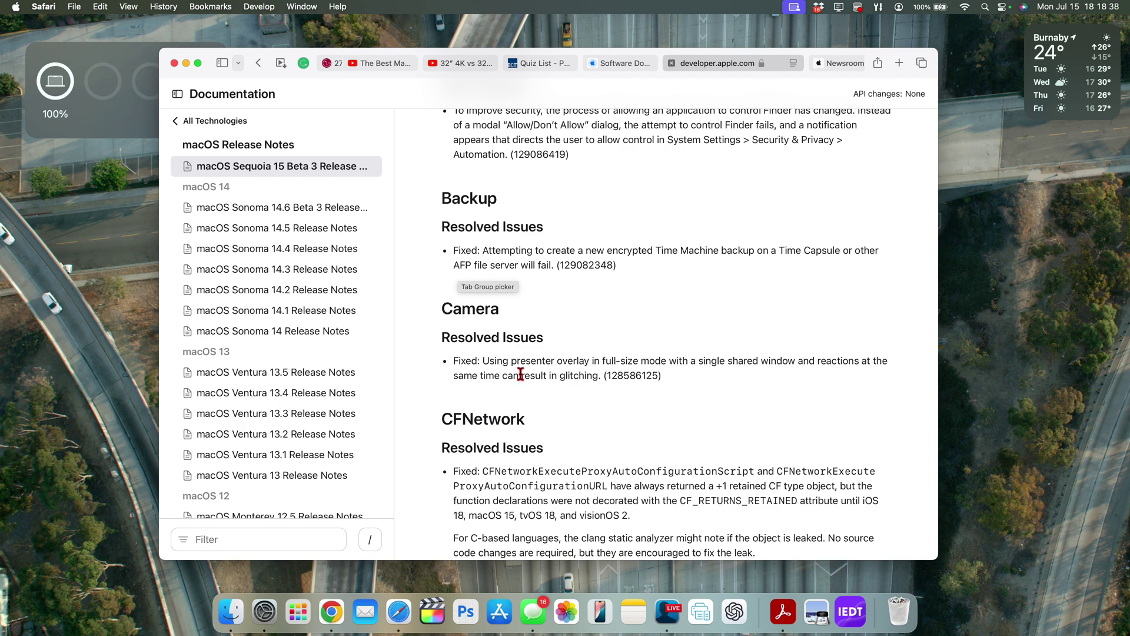
scroll(565, 398, "down", 10)
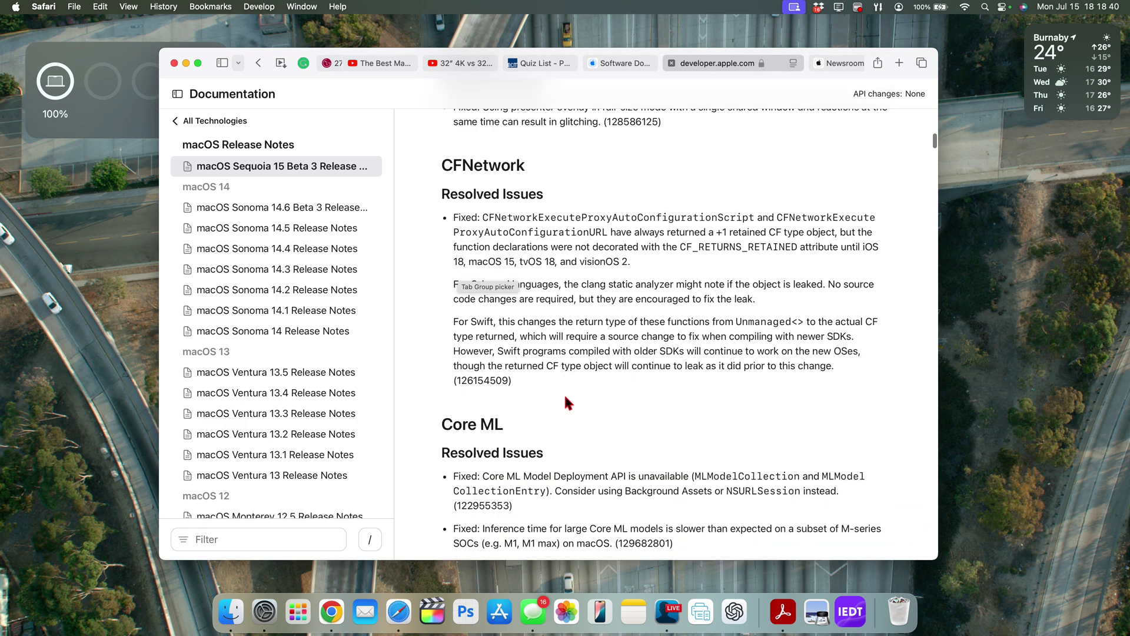
scroll(567, 403, "down", 10)
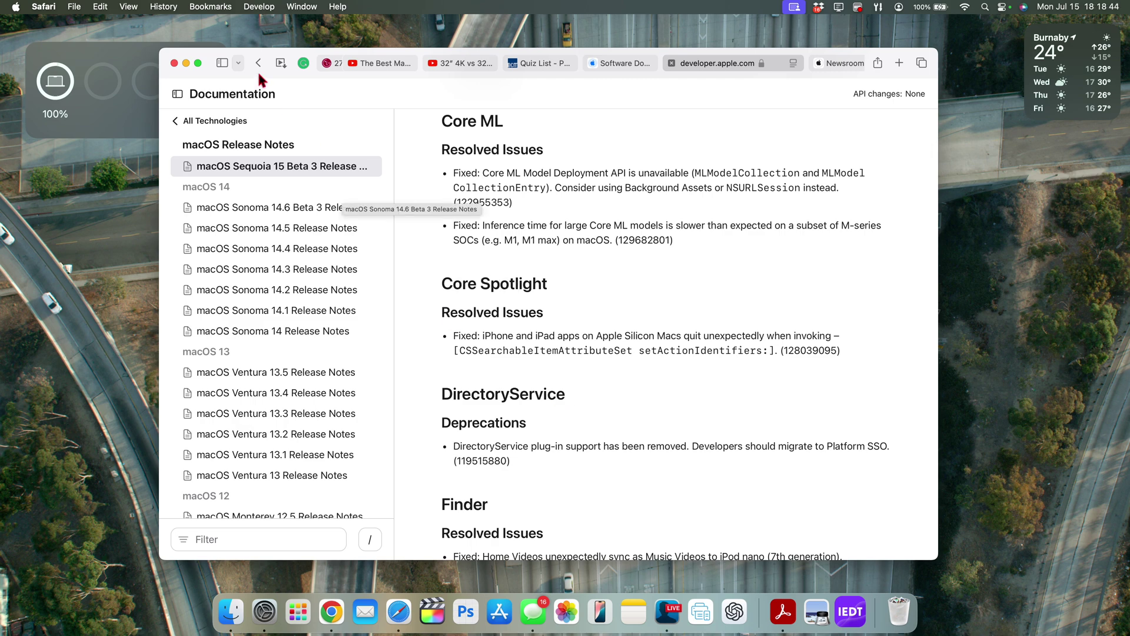
left_click(186, 65)
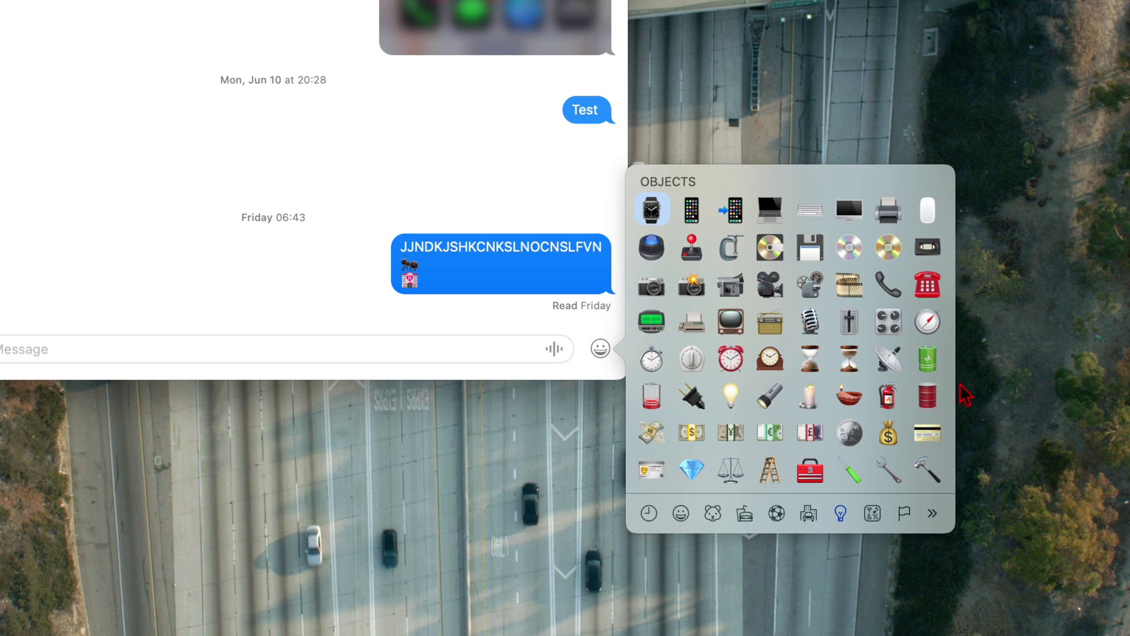
Step: Look through the emoji picker in Messages, from the Objects category back up to Travel & Places
scroll(855, 398, "down", 10)
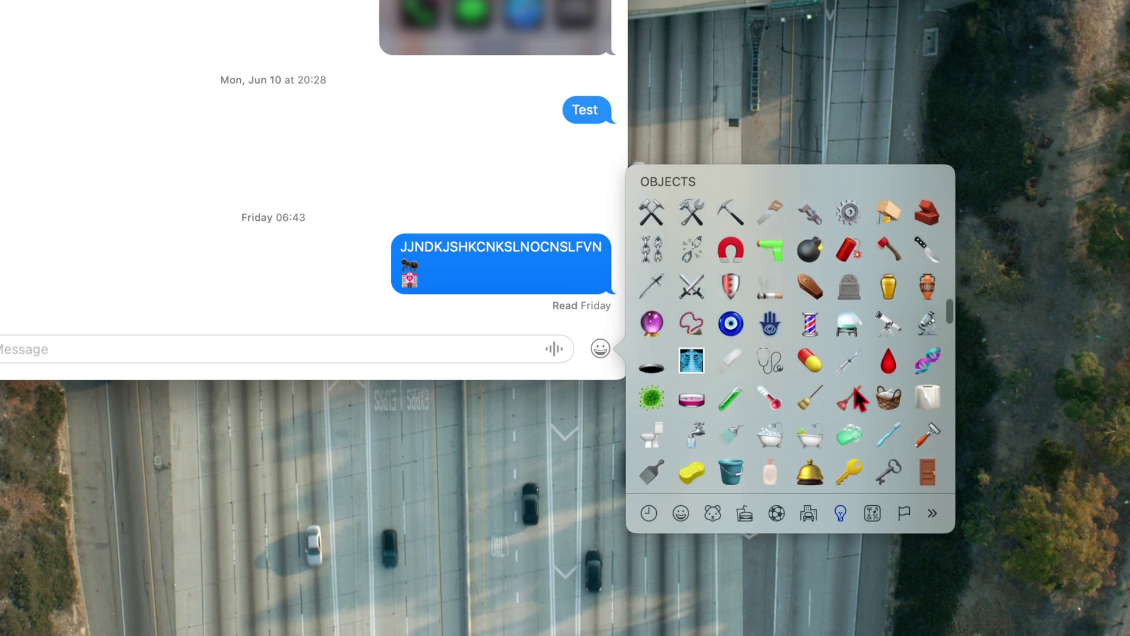
scroll(855, 398, "up", 8)
scroll(855, 399, "up", 15)
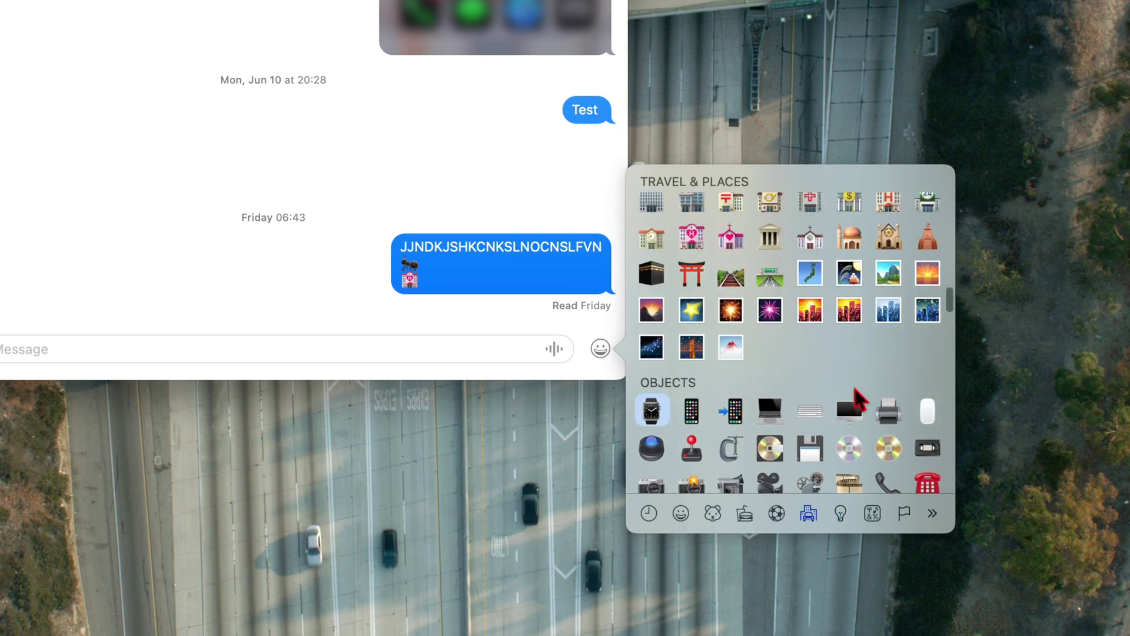
scroll(855, 399, "up", 5)
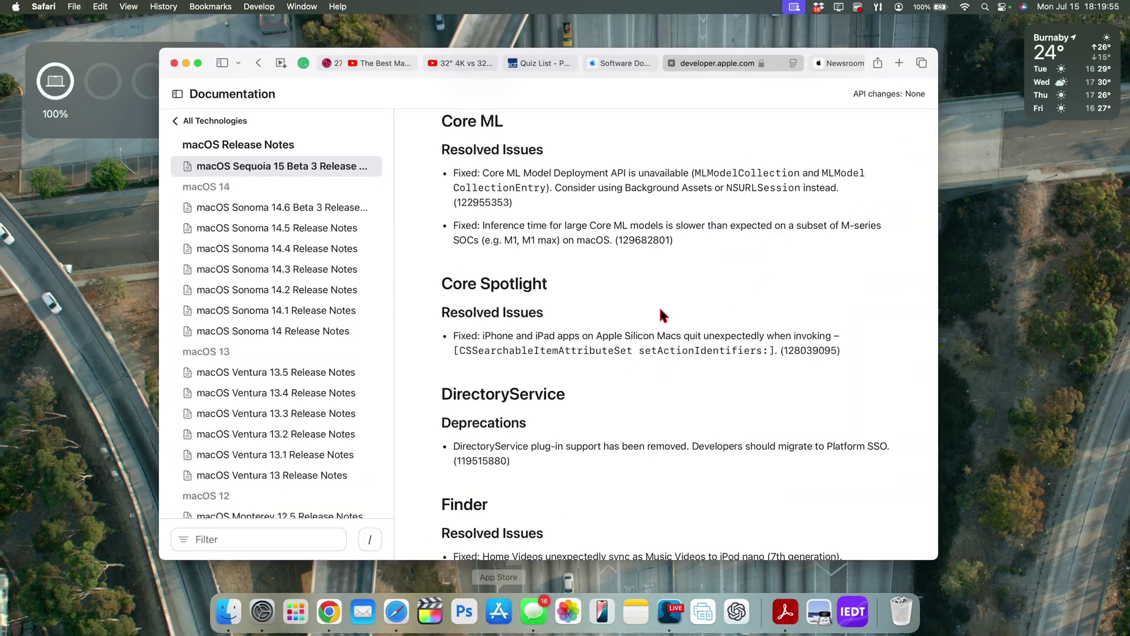
Step: Switch to the Apple Newsroom page in Safari and open the "Apple introduces HomePod mini in midnight" article
left_click(847, 64)
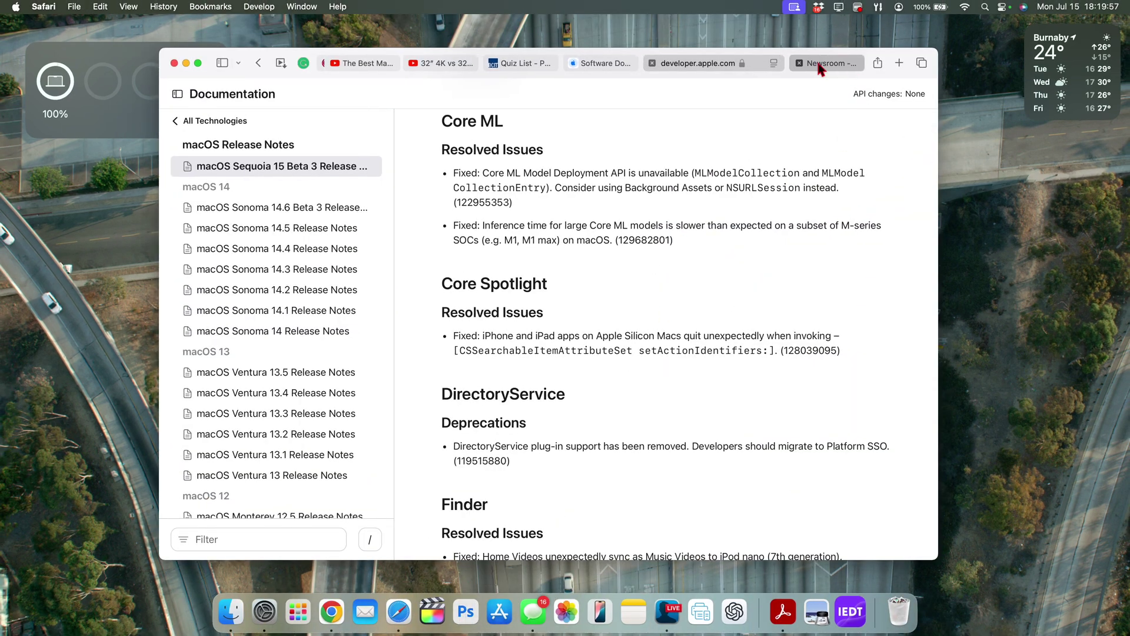
scroll(694, 197, "down", 3)
scroll(693, 197, "up", 4)
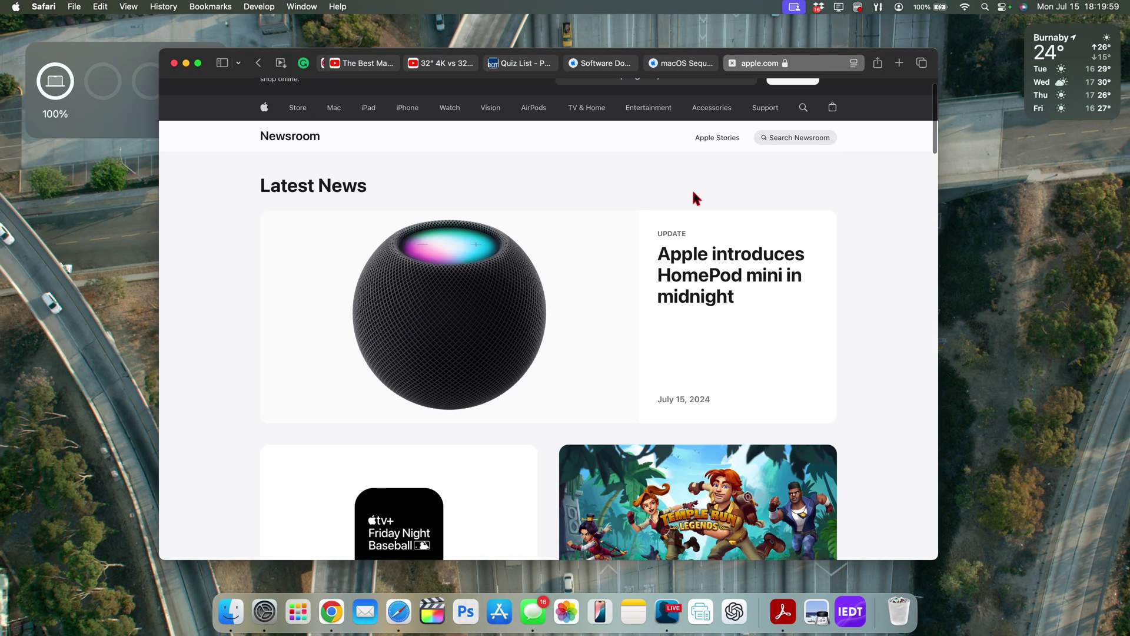
left_click(449, 291)
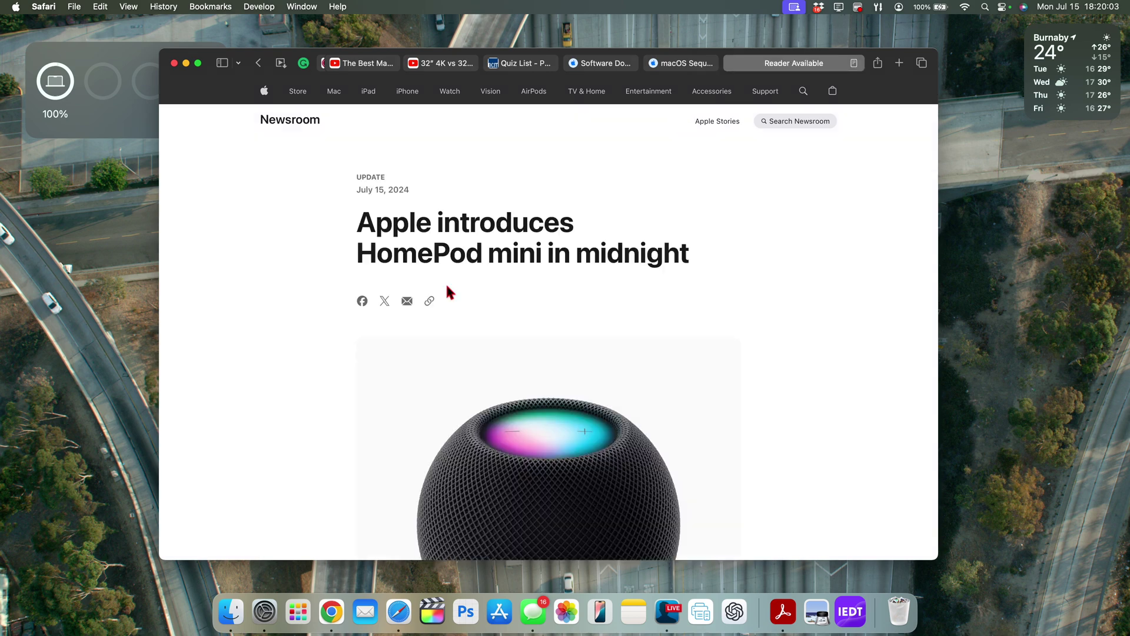
Step: Read the HomePod mini in midnight article down to its Latest News section and return to its headline
scroll(449, 292, "down", 5)
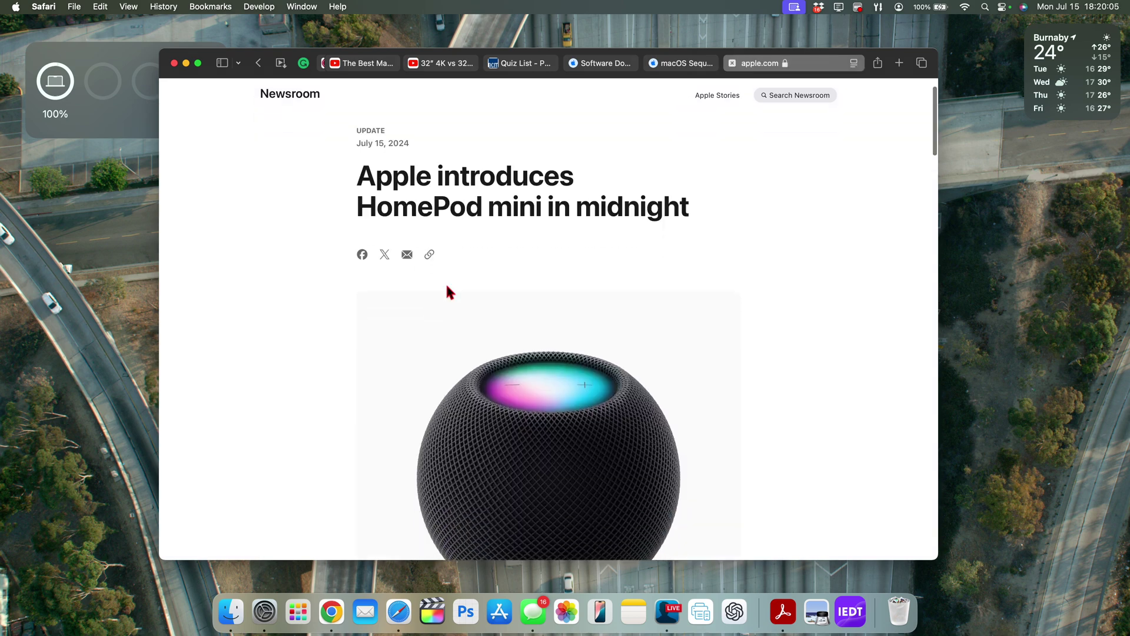
scroll(448, 285, "down", 3)
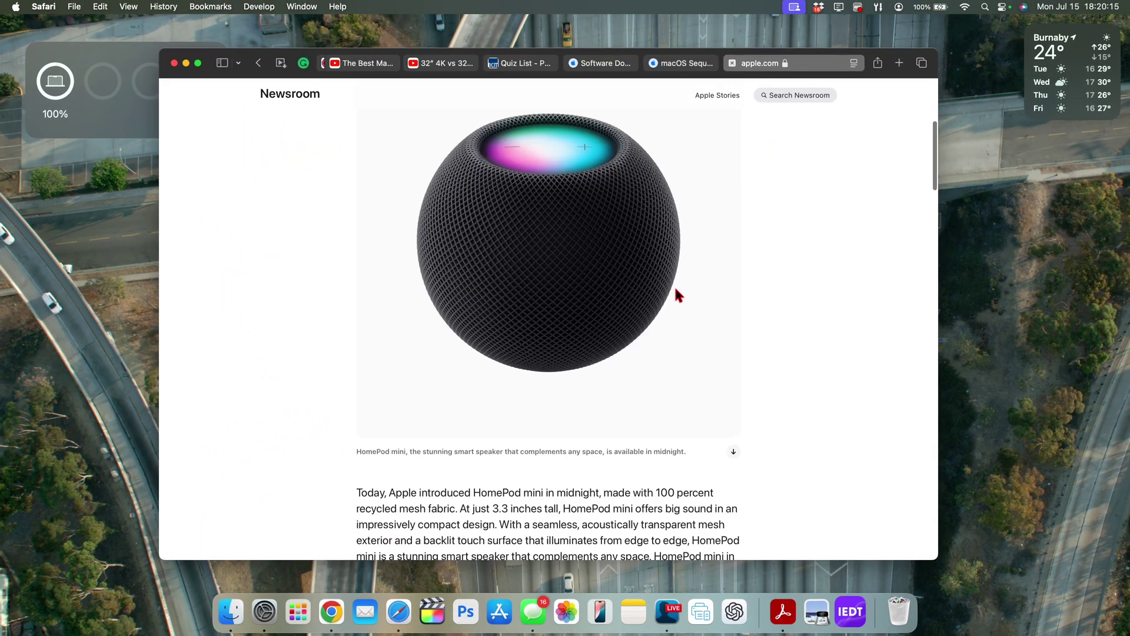
scroll(674, 292, "down", 1)
scroll(679, 294, "down", 10)
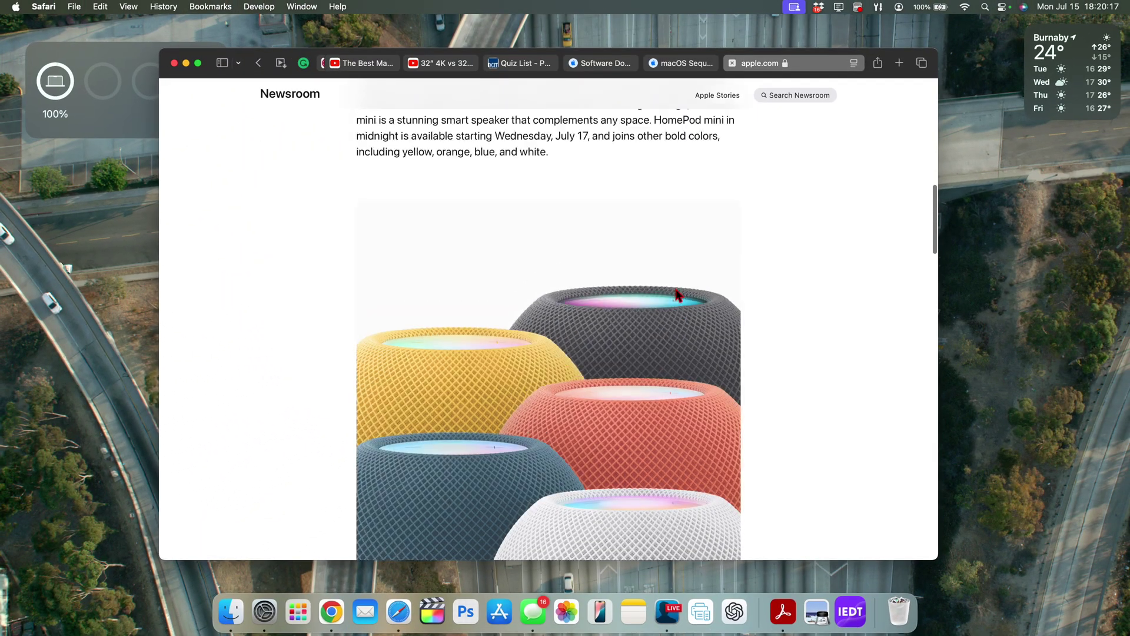
scroll(676, 292, "up", 3)
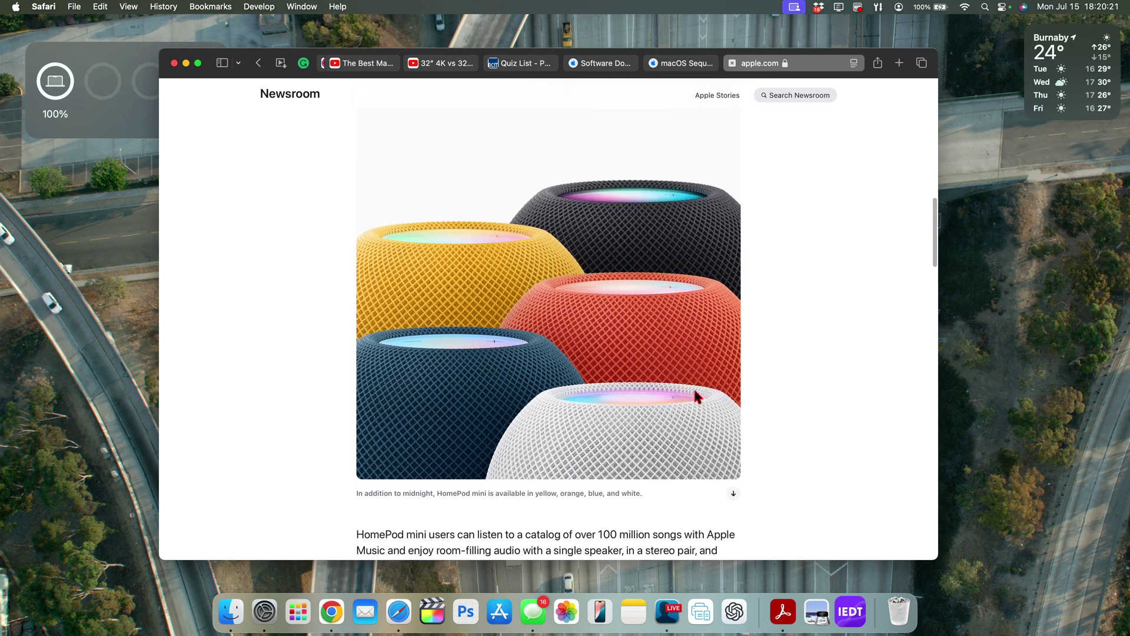
scroll(696, 391, "down", 10)
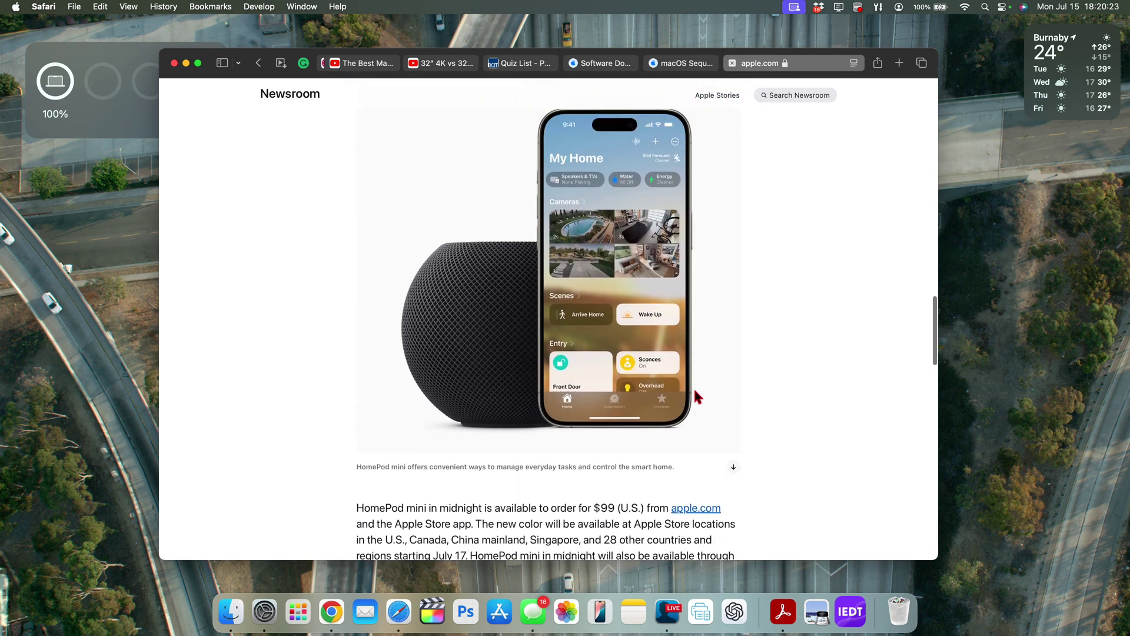
scroll(695, 396, "down", 15)
scroll(695, 391, "down", 10)
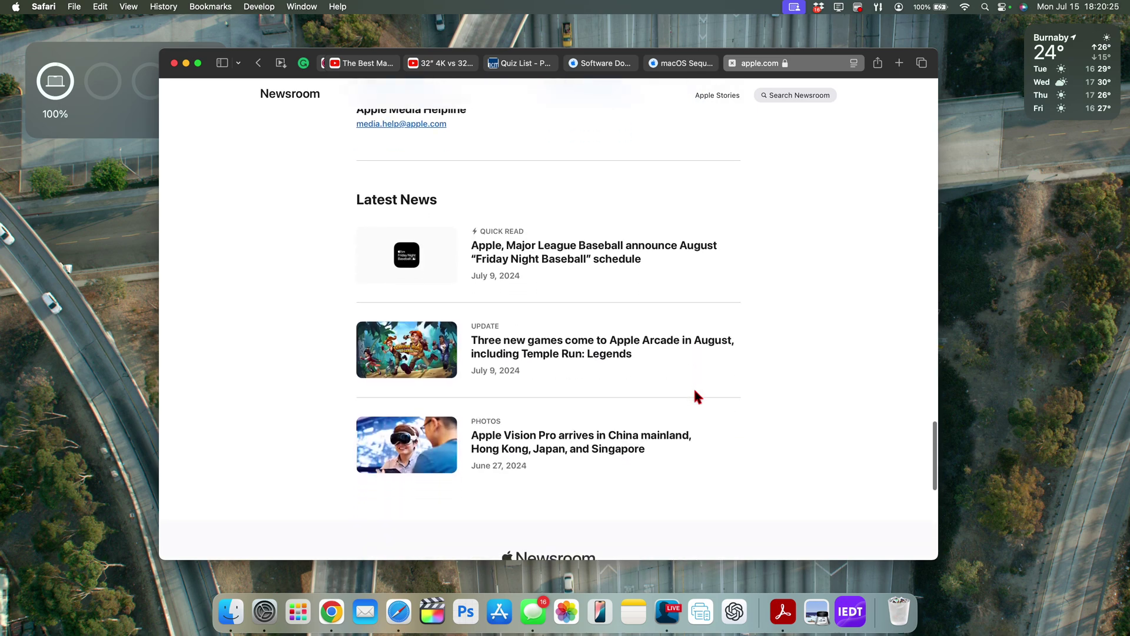
scroll(696, 382, "up", 15)
scroll(695, 383, "up", 20)
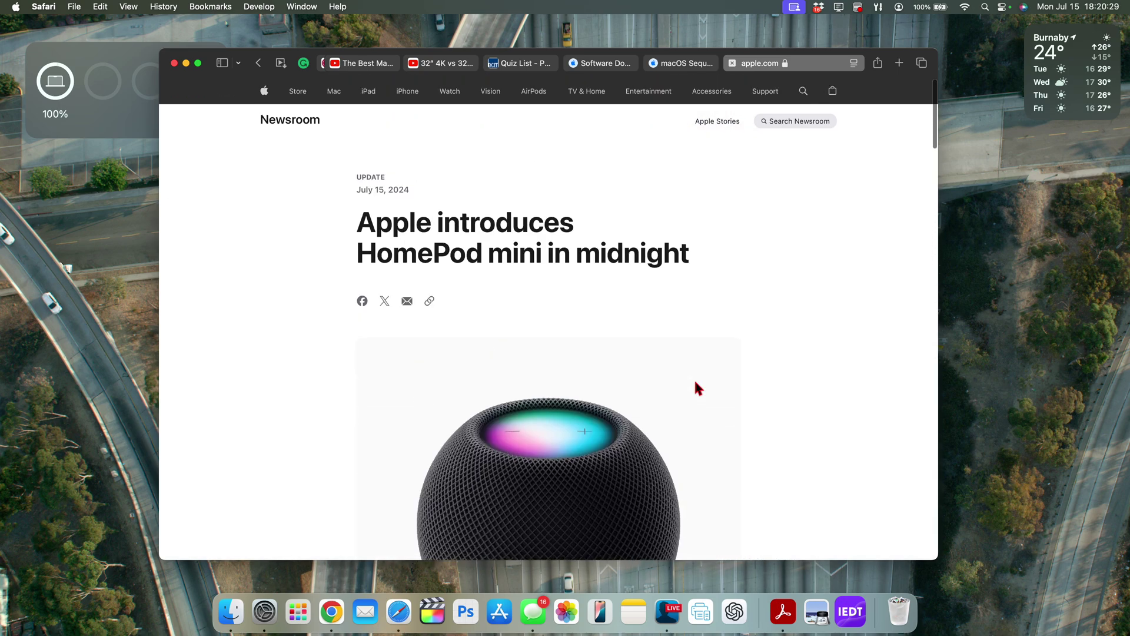
Step: Show Launchpad, look through its app pages, and open iPhone Mirroring
key("F4")
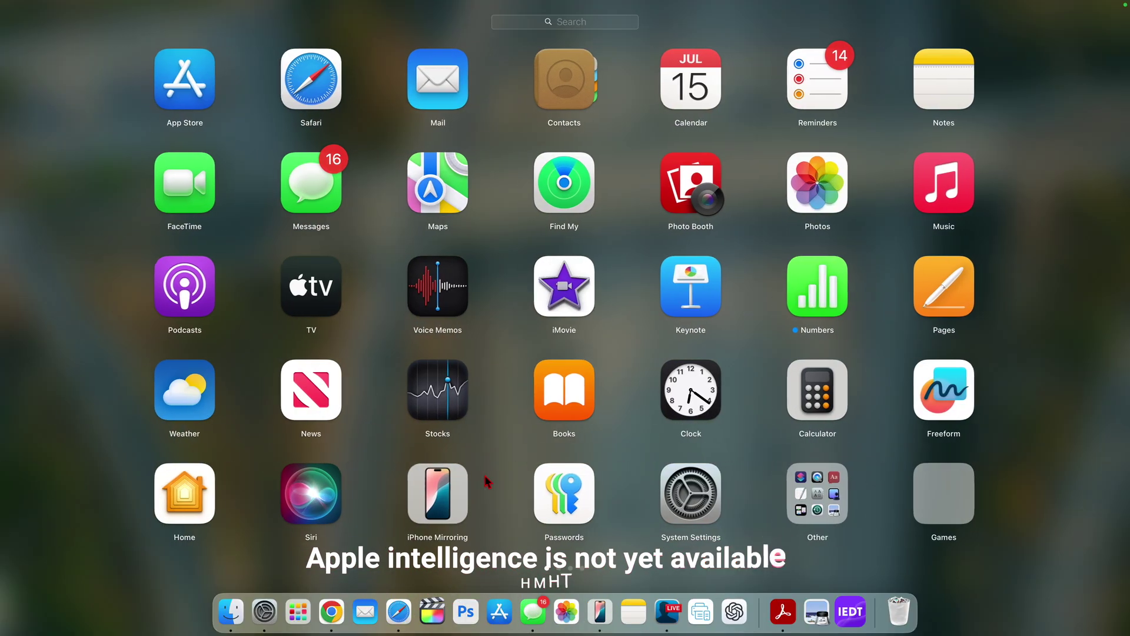
scroll(487, 480, "right", 5)
scroll(487, 481, "left", 5)
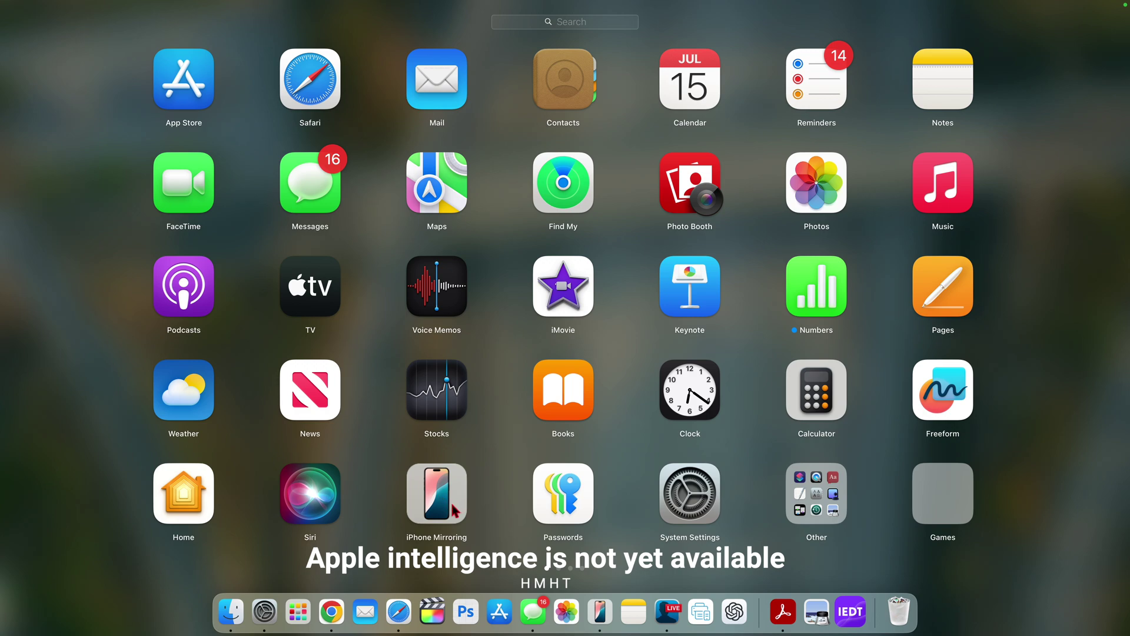
left_click(441, 498)
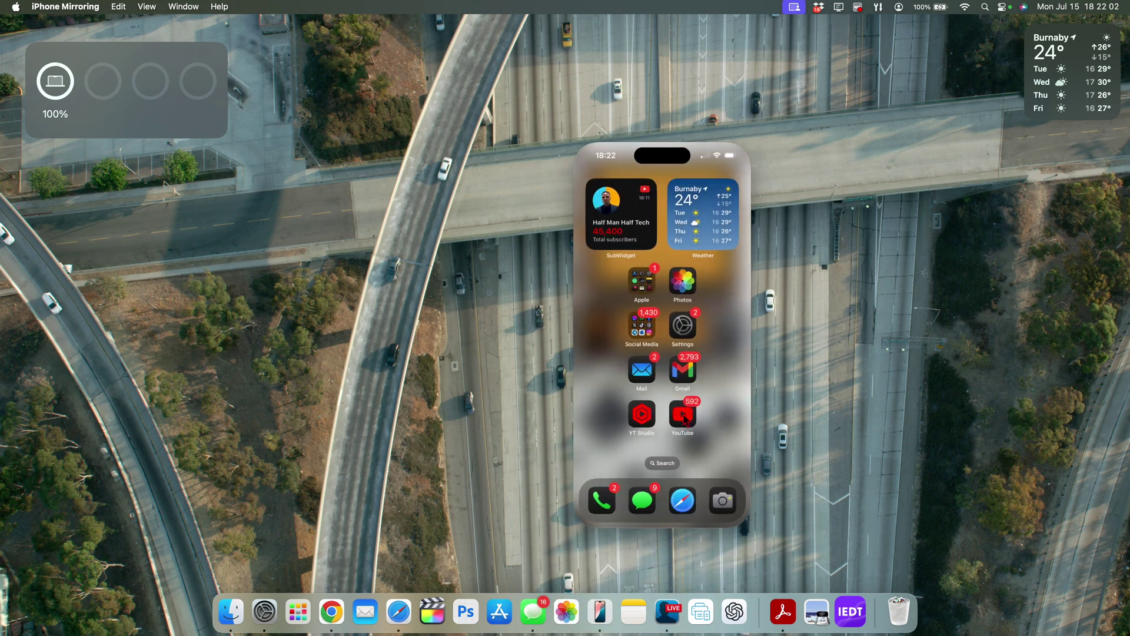
Step: Move between the mirrored iPhone's Home Screen and its App Library, ending on the Home Screen
scroll(684, 418, "right", 5)
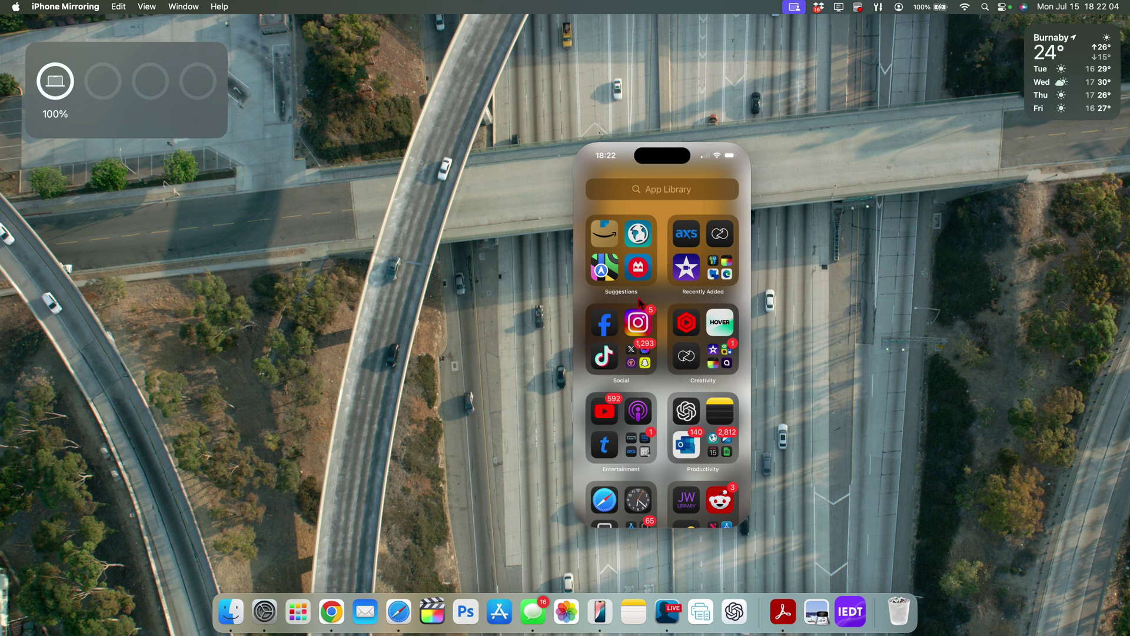
scroll(639, 332, "left", 5)
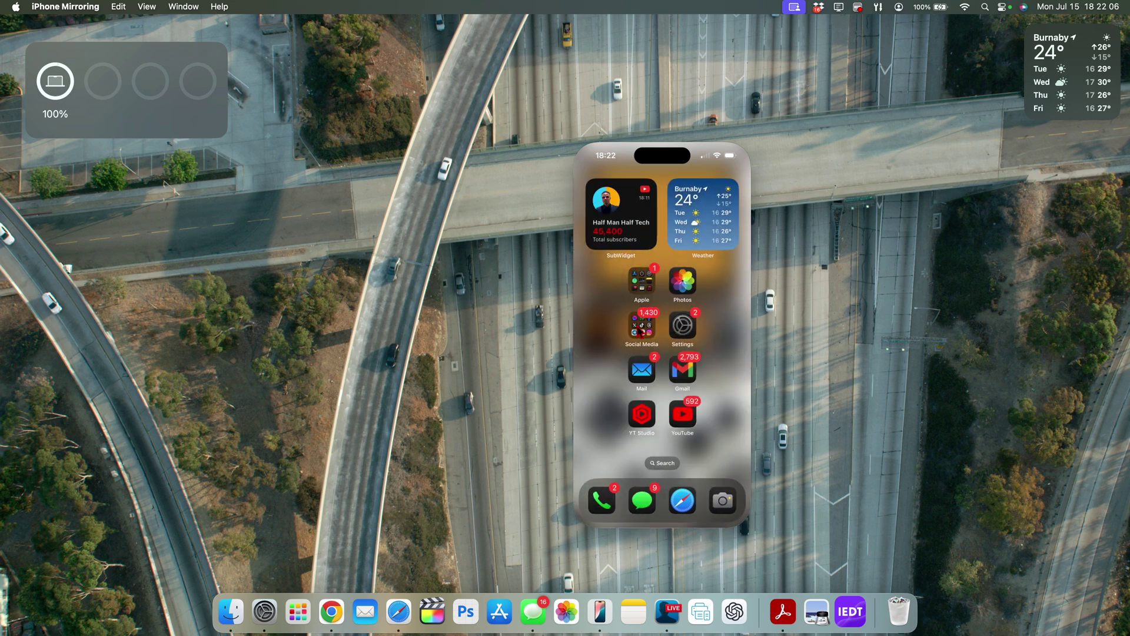
scroll(641, 331, "right", 5)
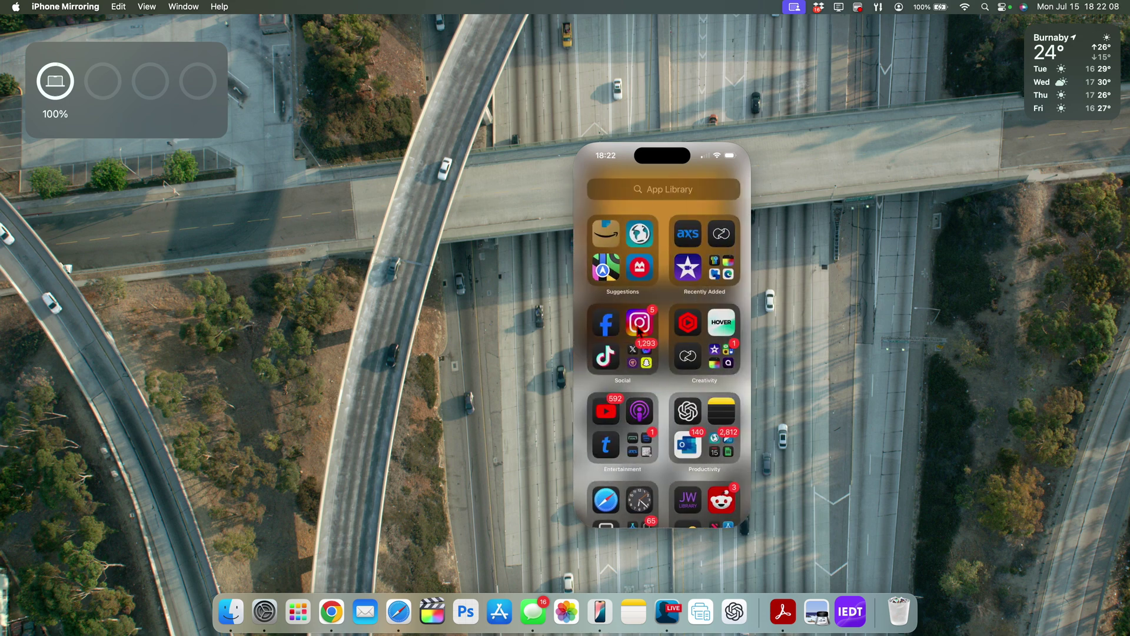
scroll(641, 331, "left", 5)
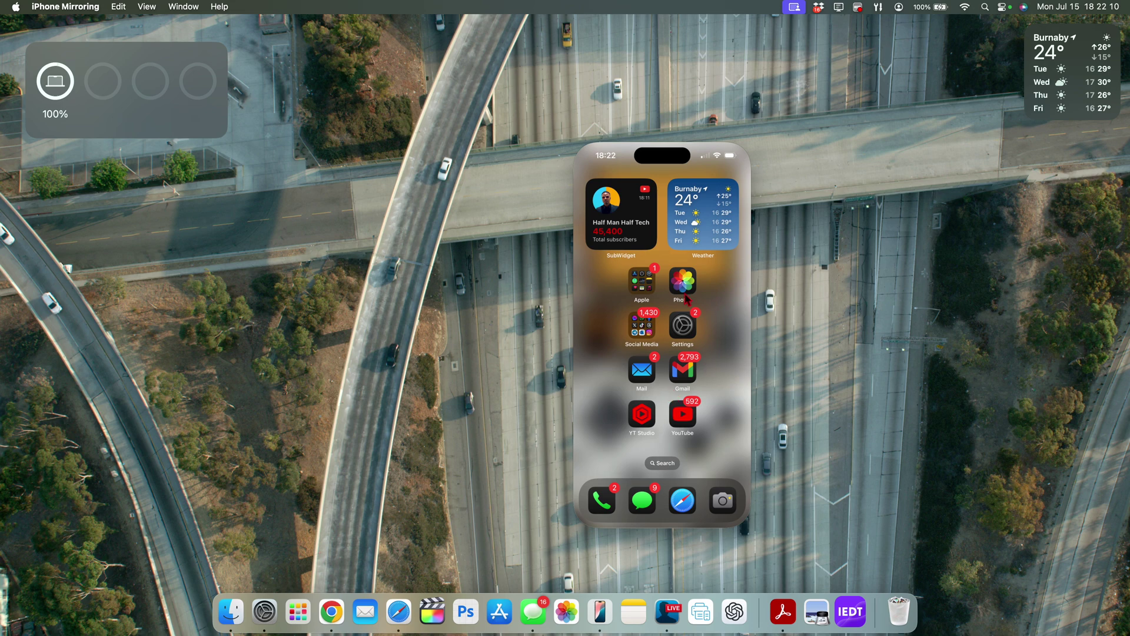
Step: Open the app switcher on the mirrored iPhone and look through the recently used apps
mouse_move(726, 129)
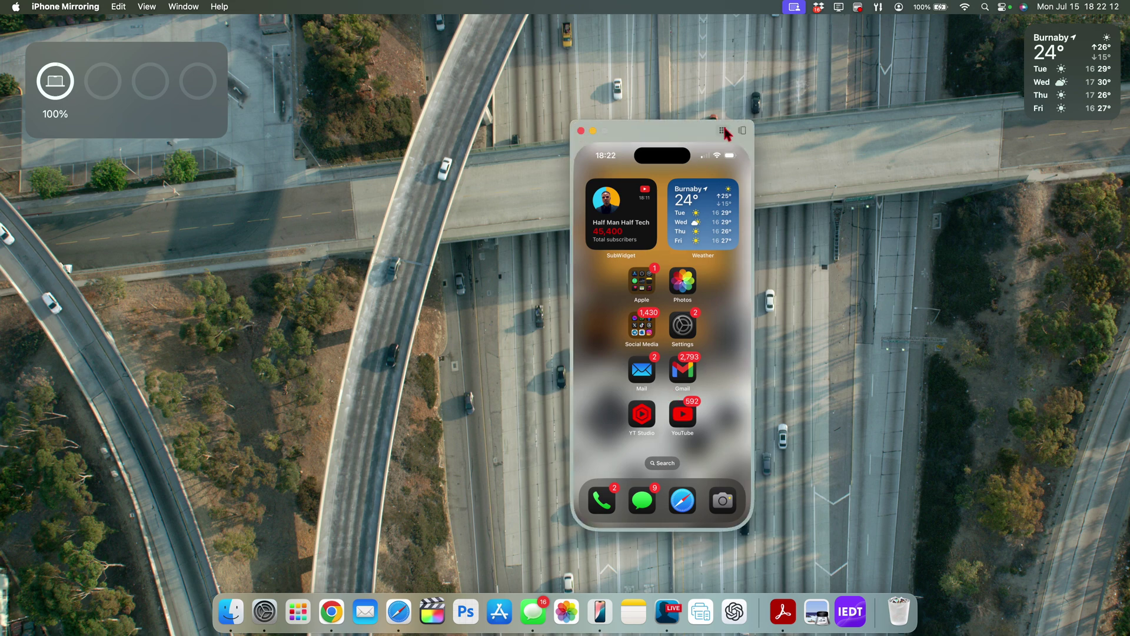
left_click(741, 131)
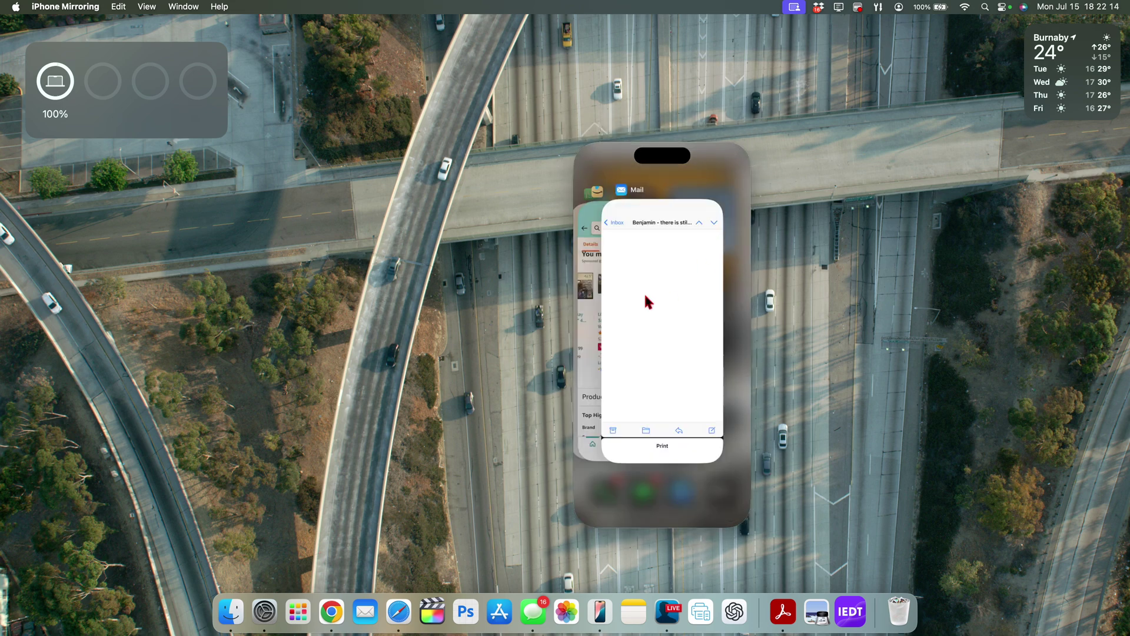
scroll(646, 297, "left", 6)
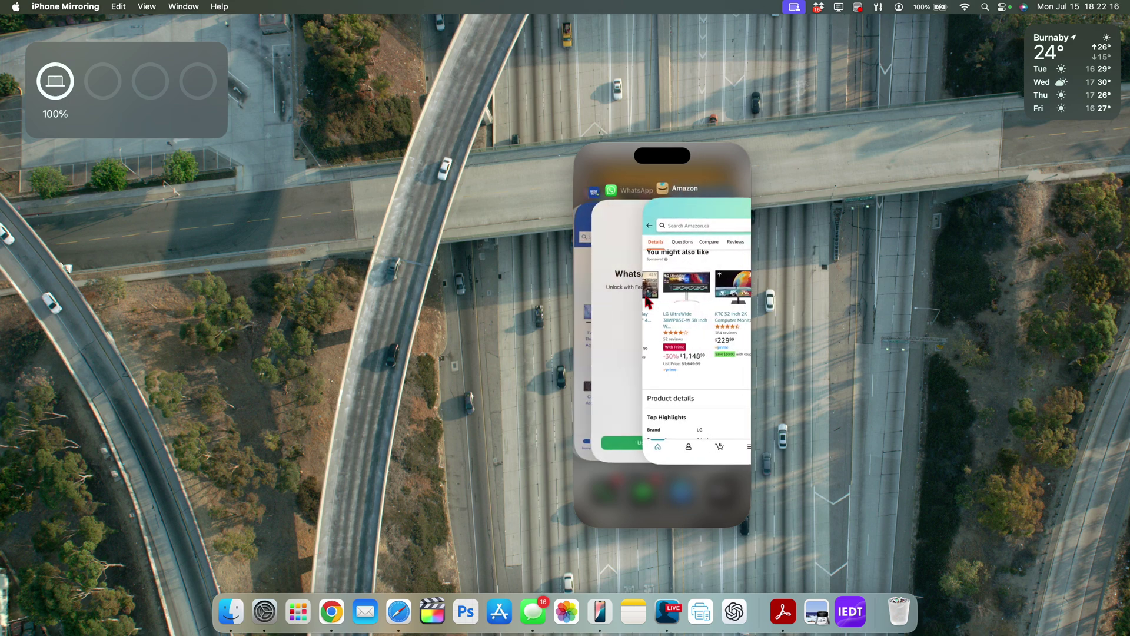
scroll(646, 297, "right", 6)
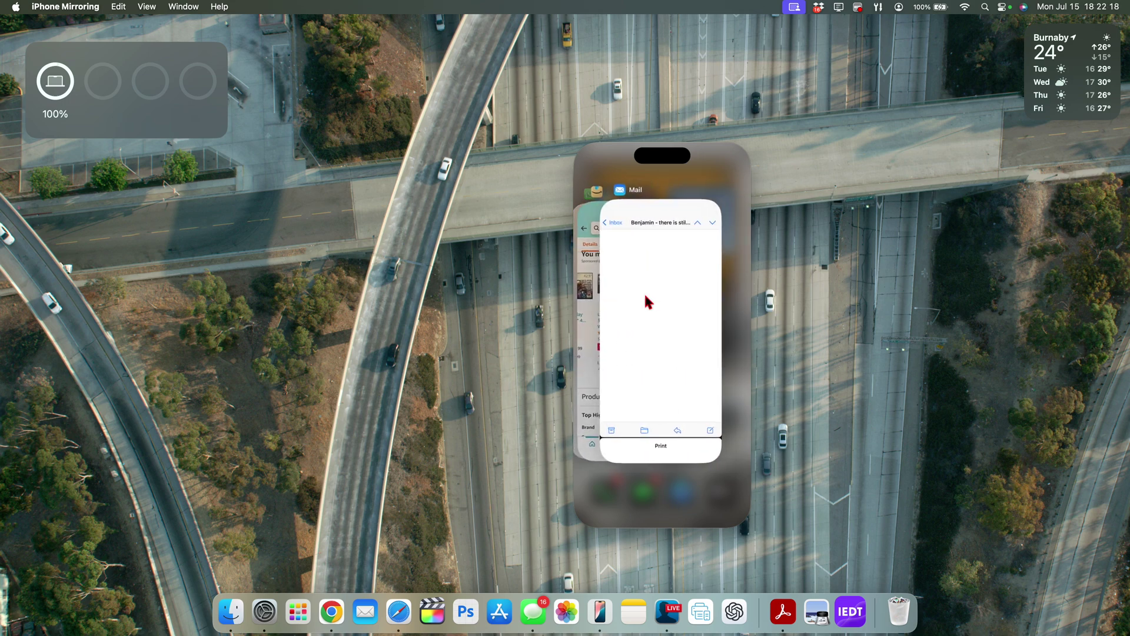
scroll(644, 292, "left", 6)
Step: Try to open WhatsApp on the mirrored iPhone, cancel its authentication request, and return to the Home Screen
left_click(644, 292)
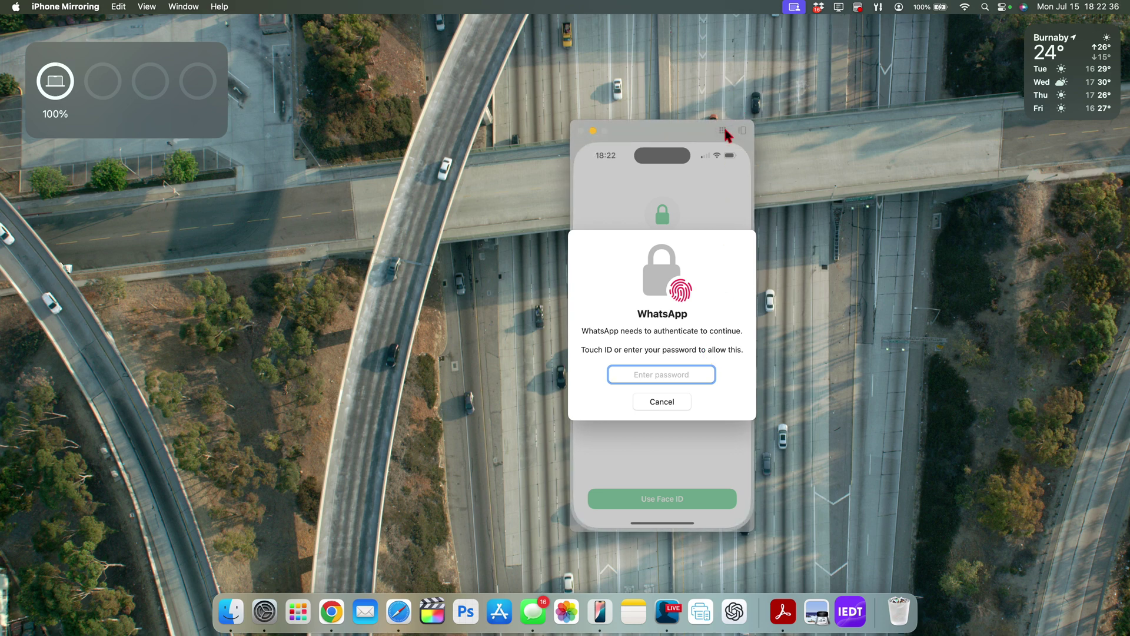
left_click(669, 405)
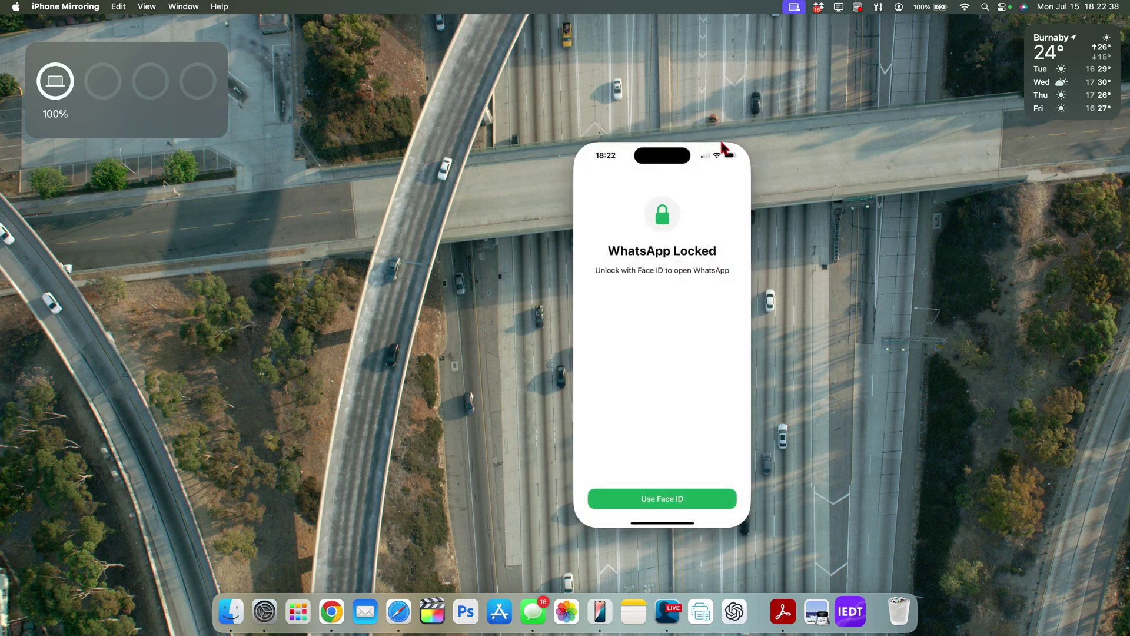
left_click(724, 128)
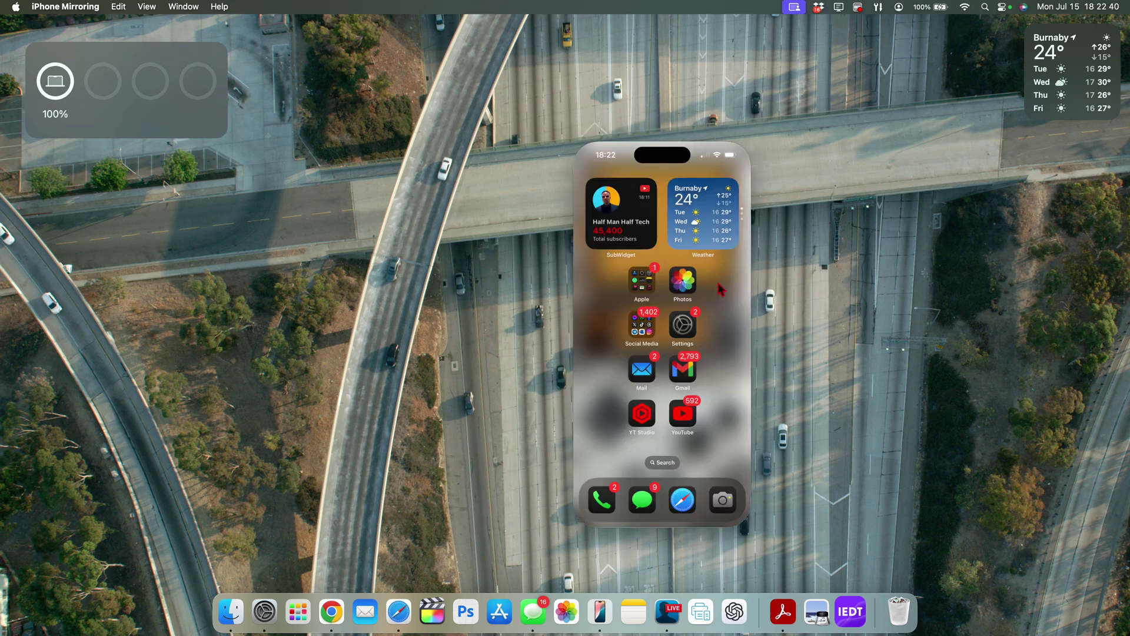
Step: Open the Watch notification from Notification Center on the mirrored iPhone, look through the Watch app's settings, and return to the Home Screen
scroll(722, 289, "right", 5)
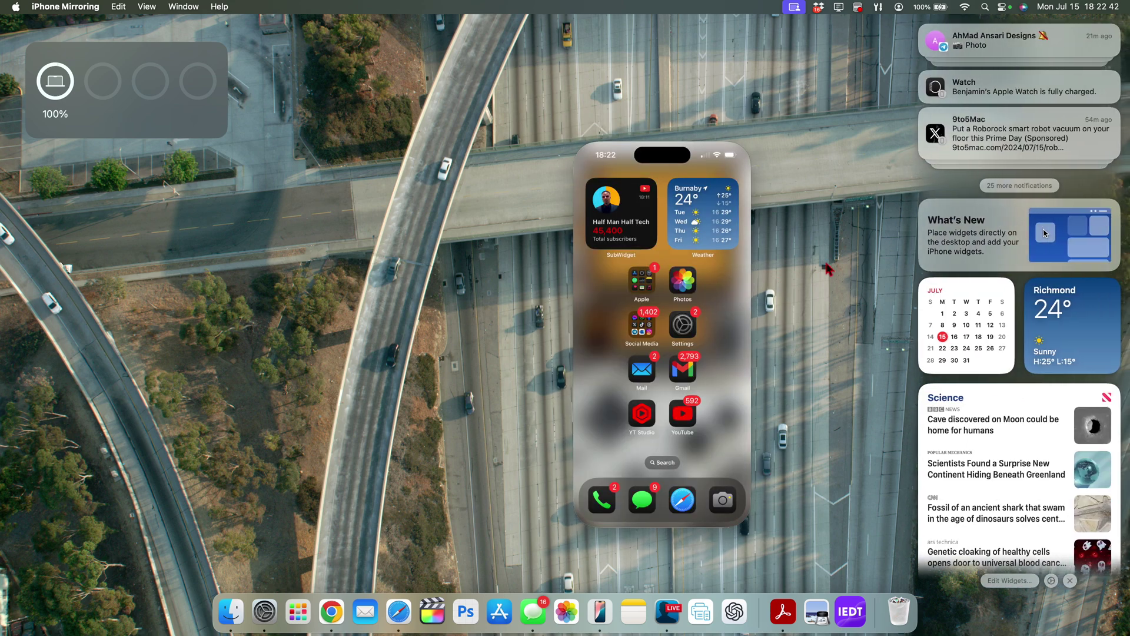
left_click(968, 94)
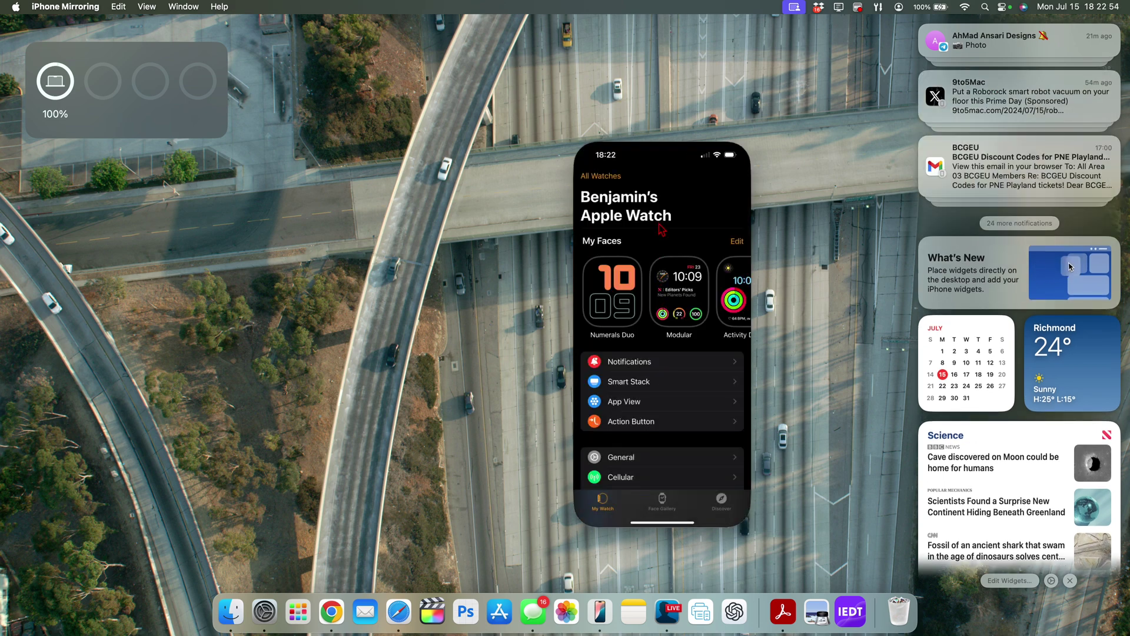
scroll(667, 381, "down", 15)
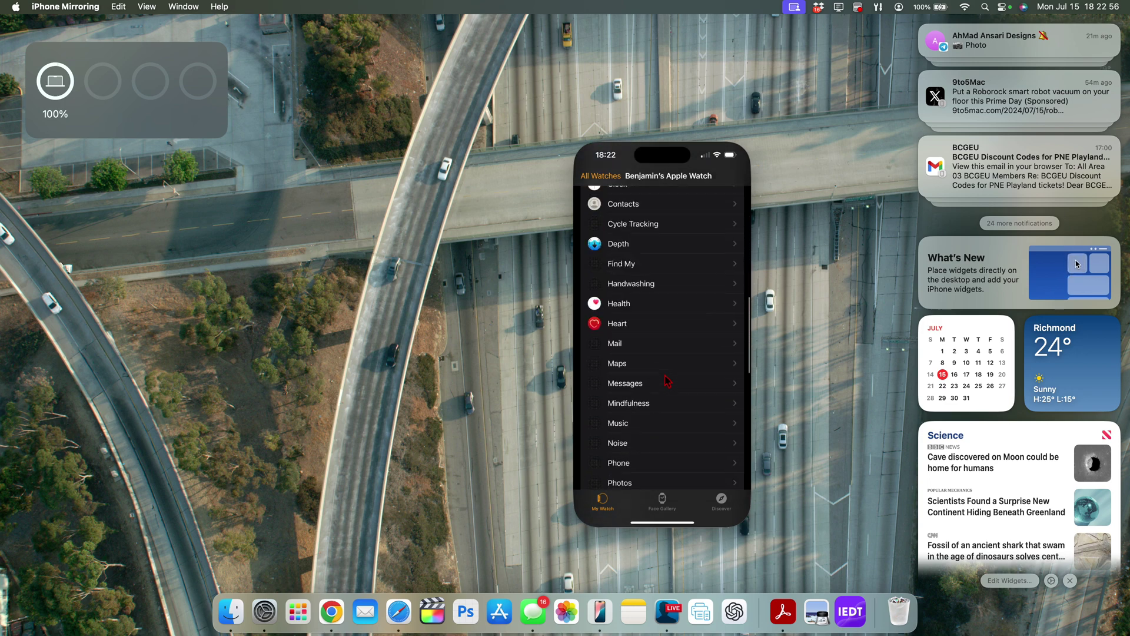
scroll(667, 381, "up", 15)
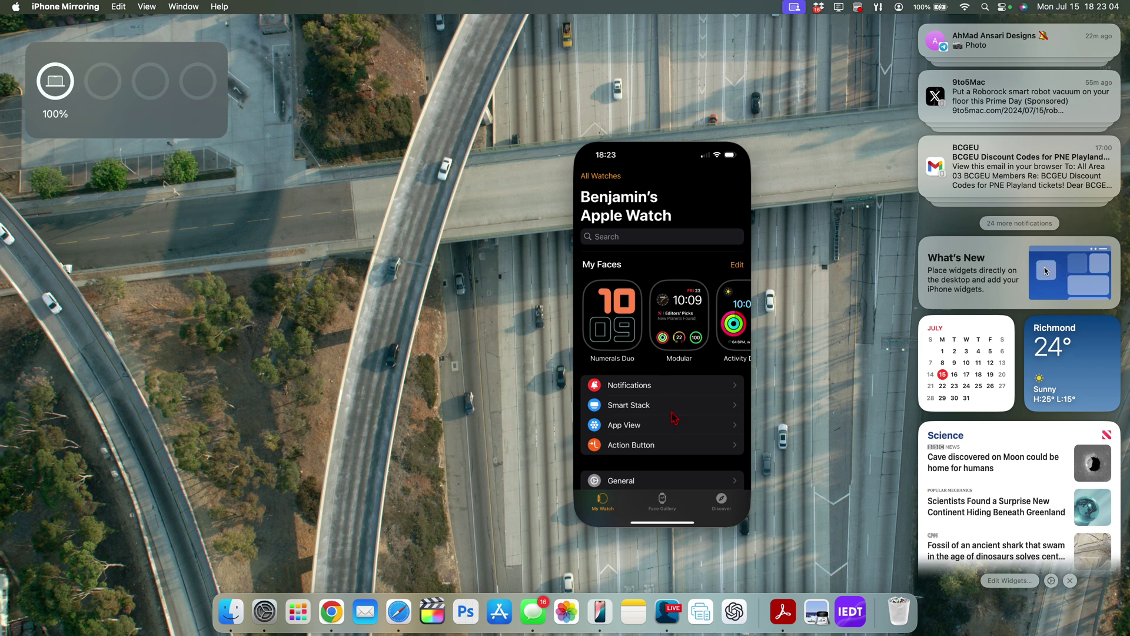
scroll(674, 400, "down", 5)
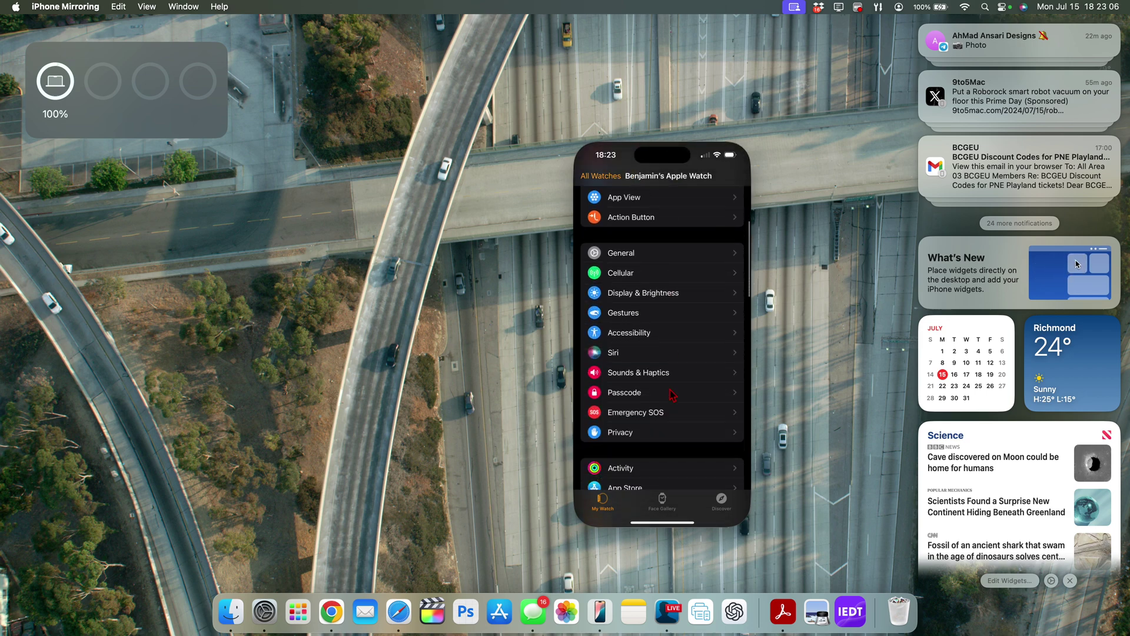
left_click(723, 130)
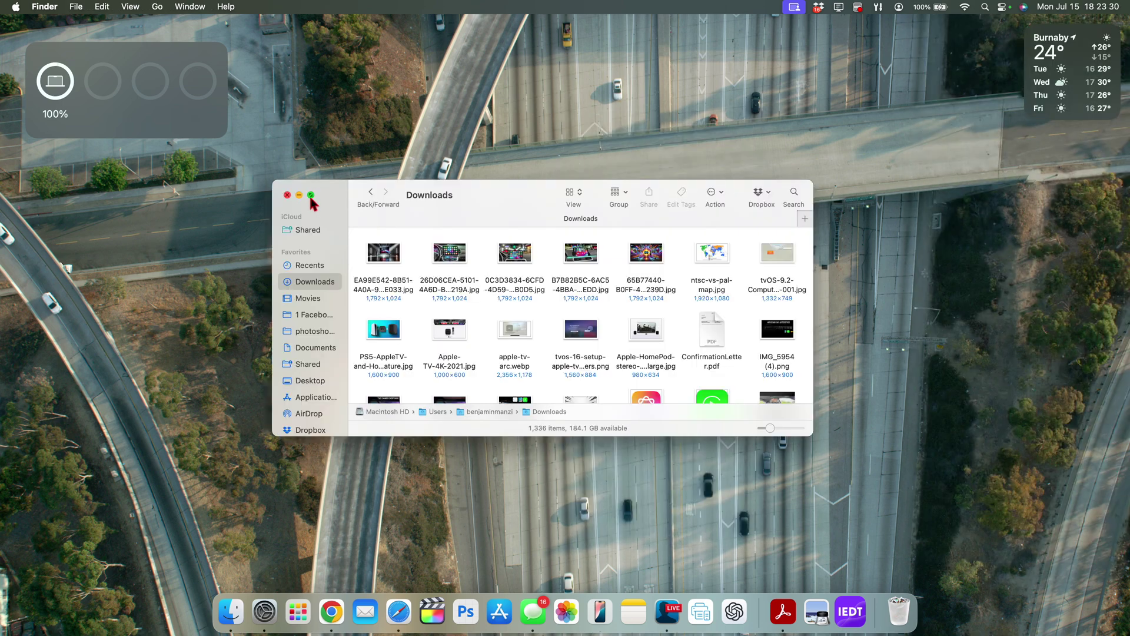
Step: Show the window tiling options for the Finder Downloads window, dismiss them, and reveal the desktop
mouse_move(311, 196)
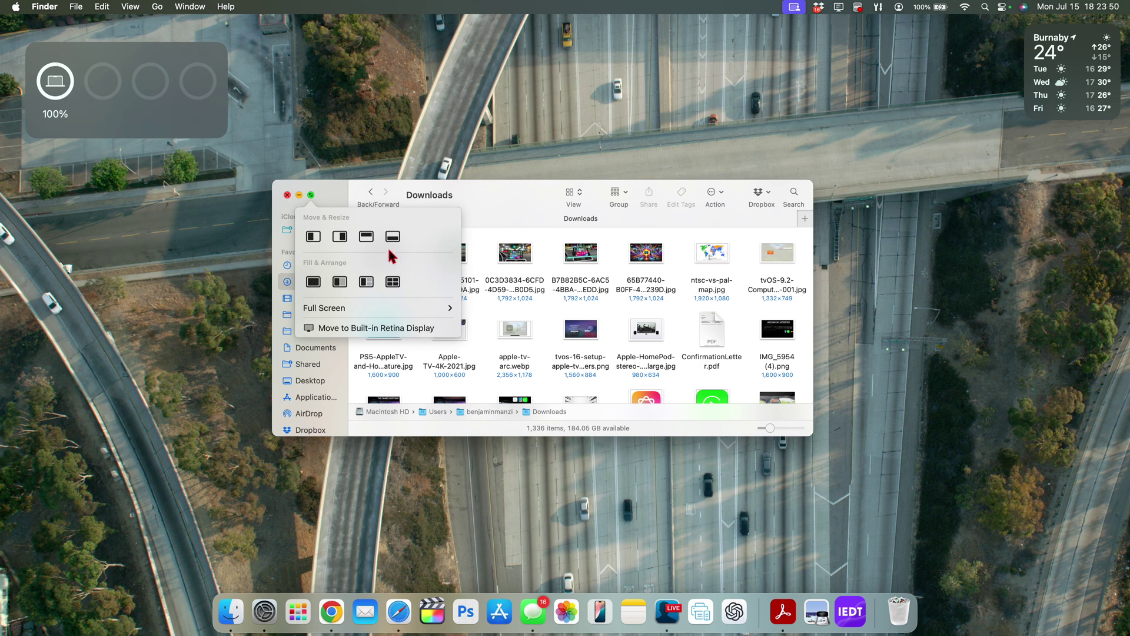
left_click(388, 554)
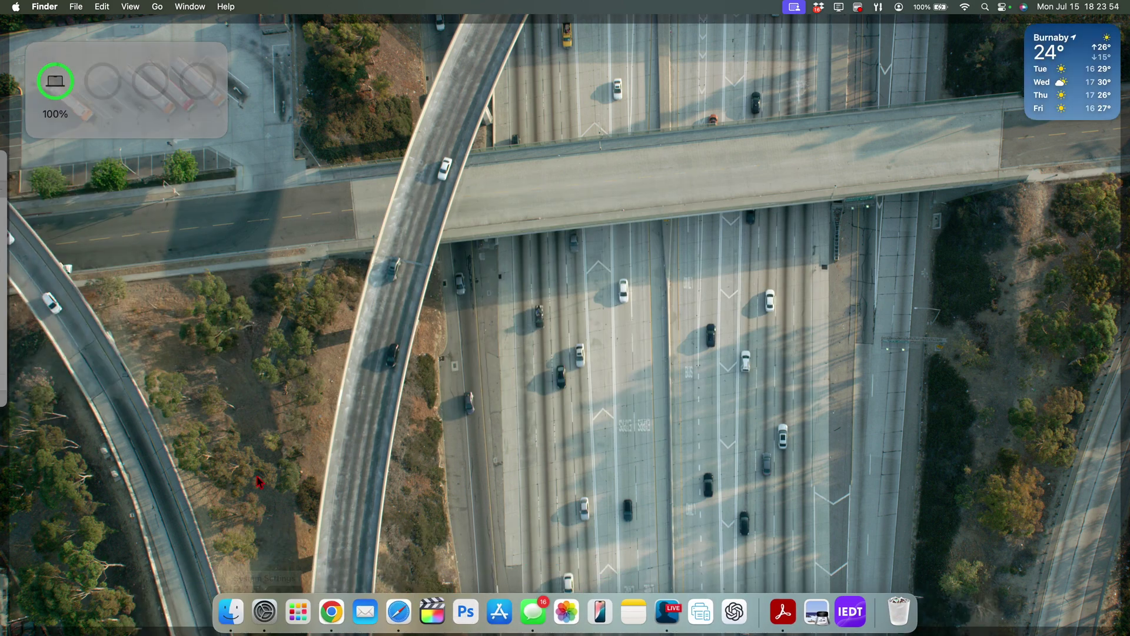
Step: Bring back the Finder Downloads window, show its window tiling options, and minimize the window
left_click(341, 288)
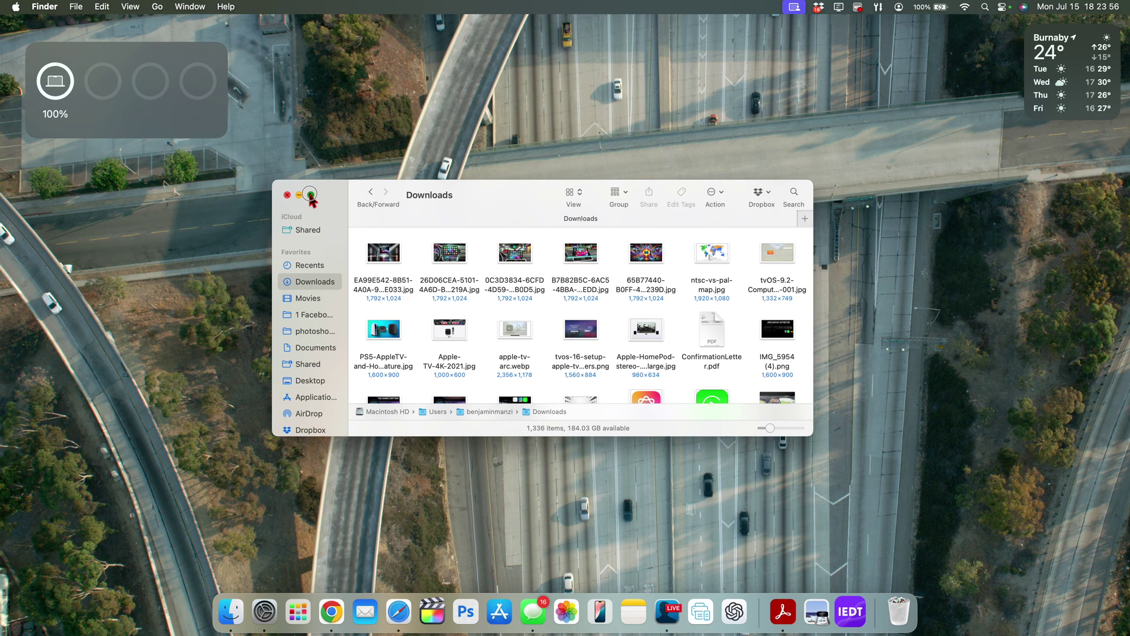
mouse_move(311, 195)
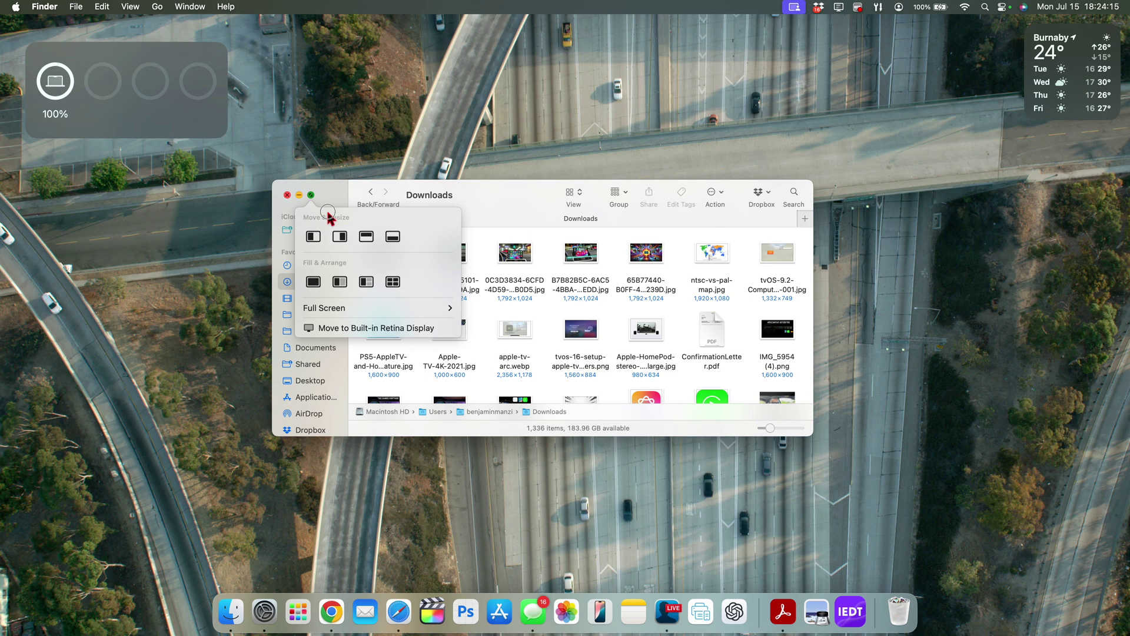
left_click(300, 195)
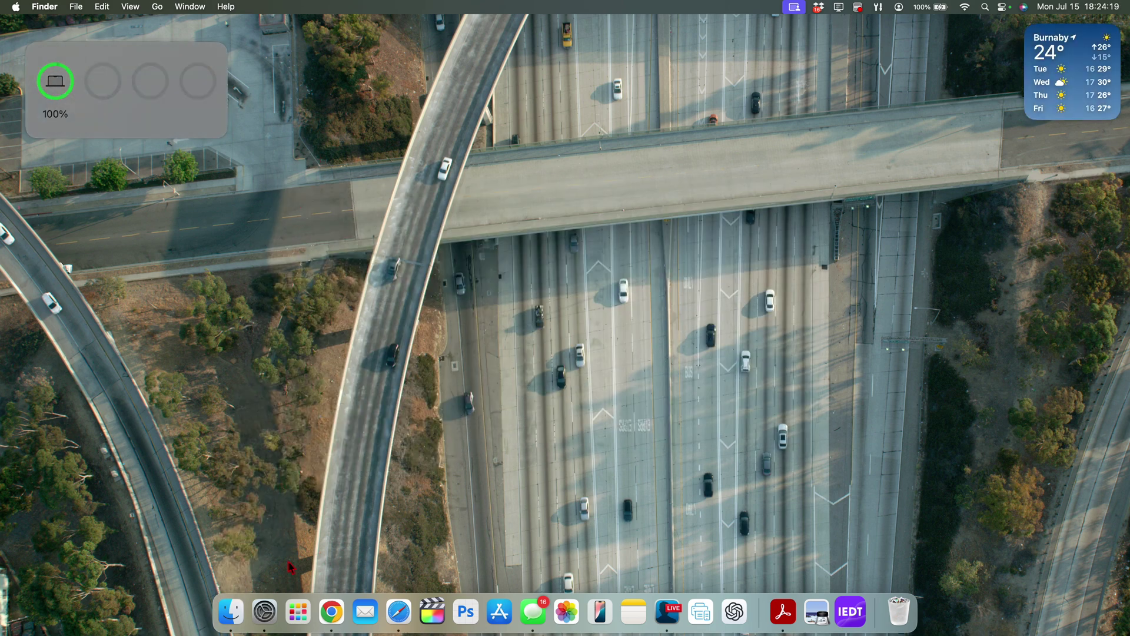
Step: Open the Passwords app and view its Passkeys and Codes categories
left_click(294, 606)
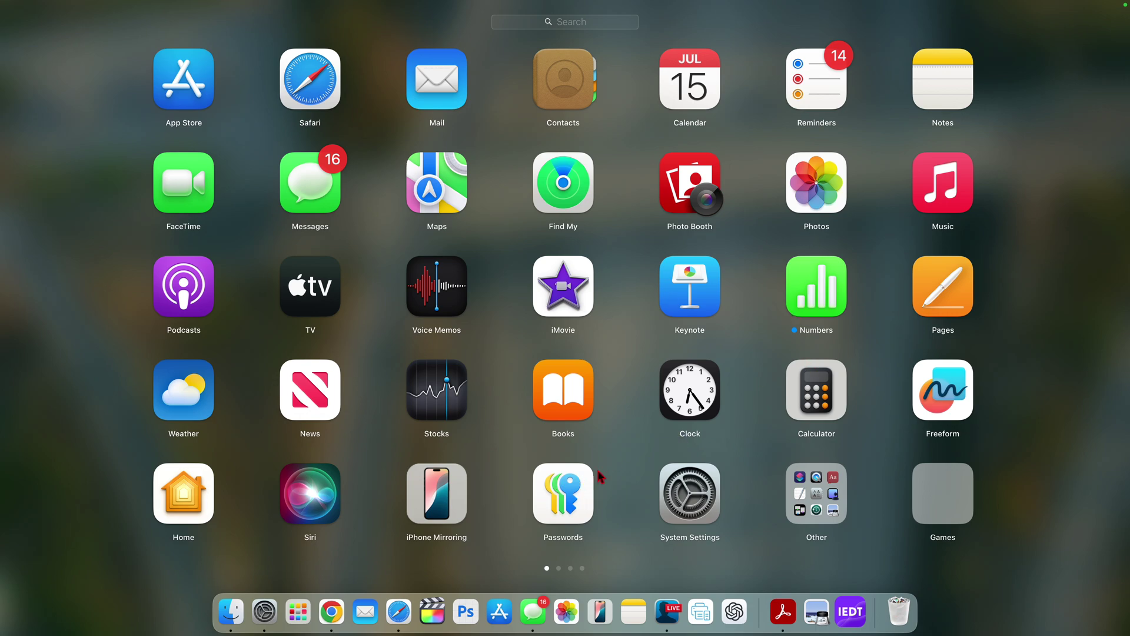
left_click(569, 496)
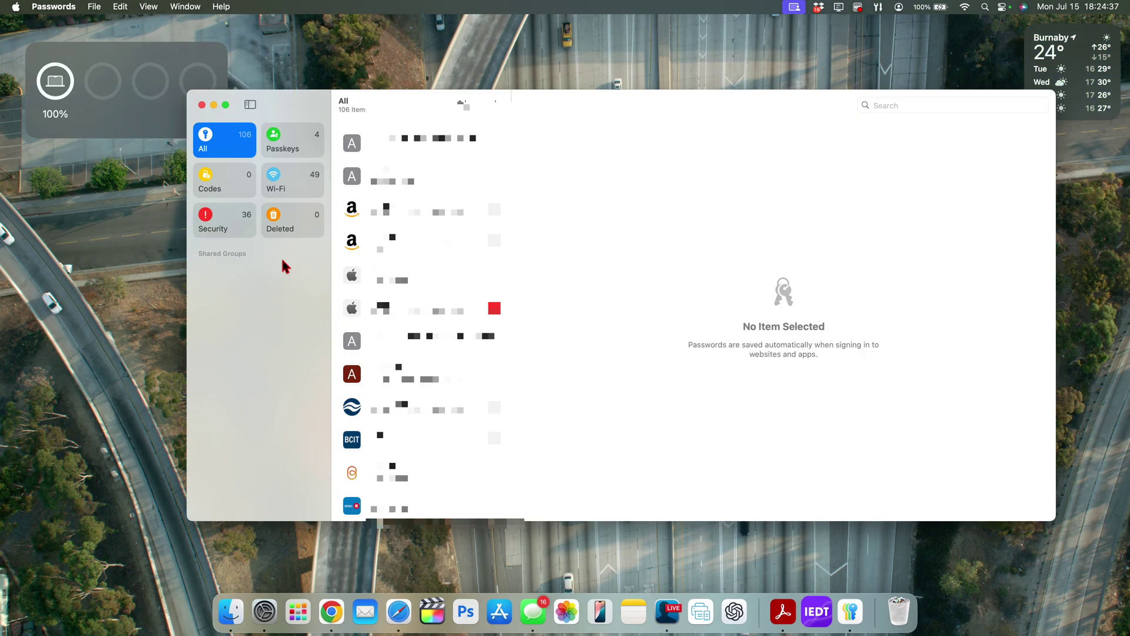
left_click(299, 152)
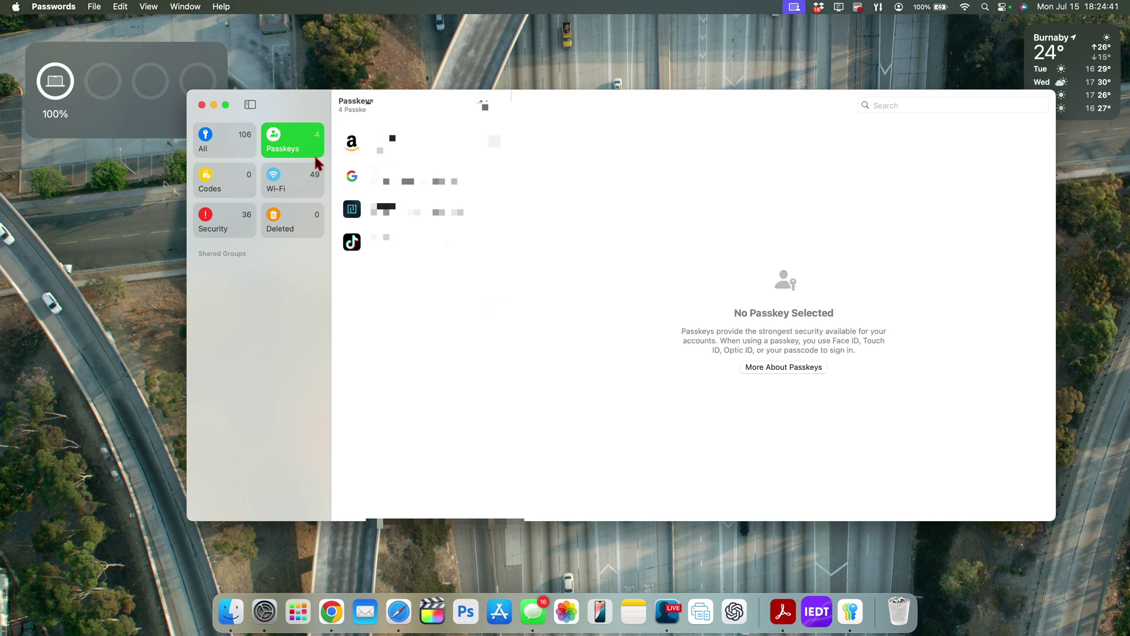
left_click(226, 189)
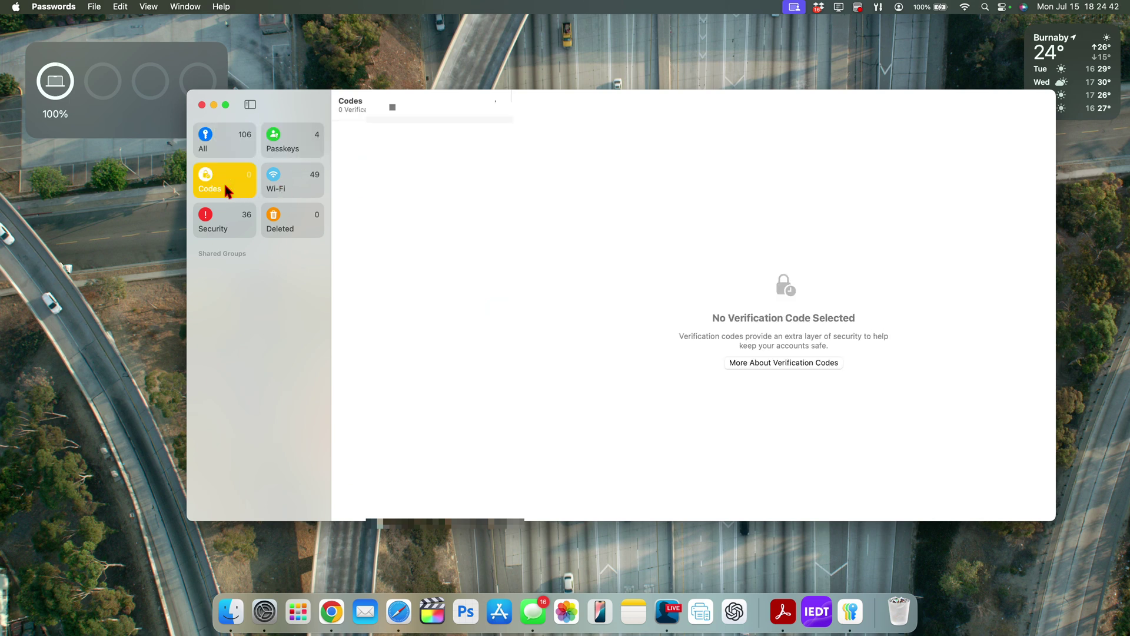
Step: Look through the list of saved Wi-Fi networks in the Passwords app
left_click(299, 192)
scroll(422, 318, "down", 5)
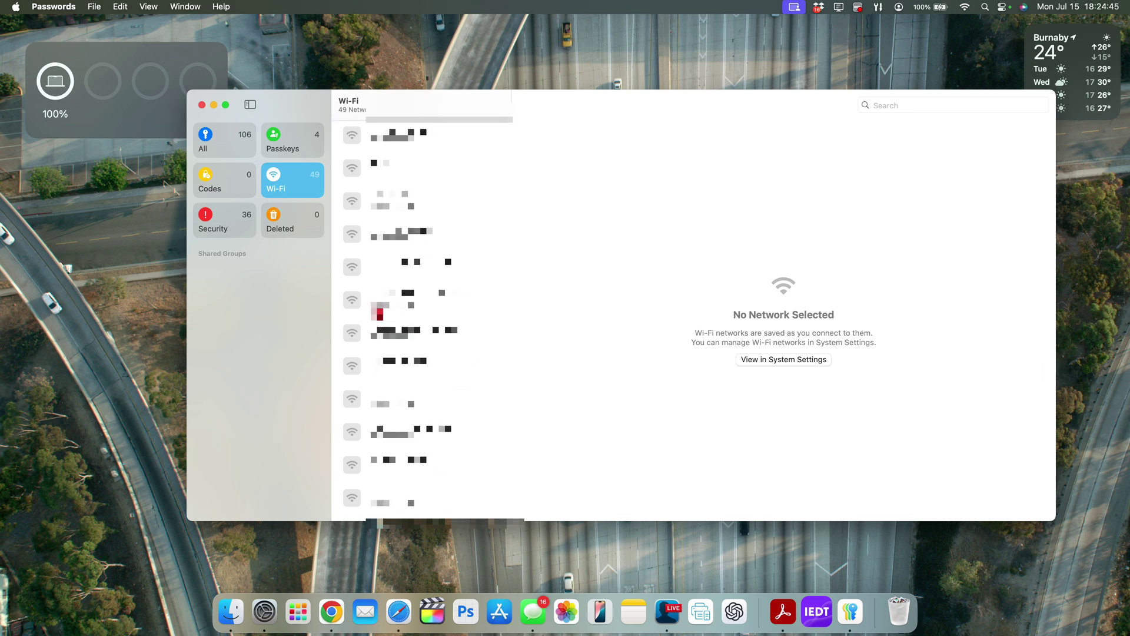
scroll(422, 318, "up", 5)
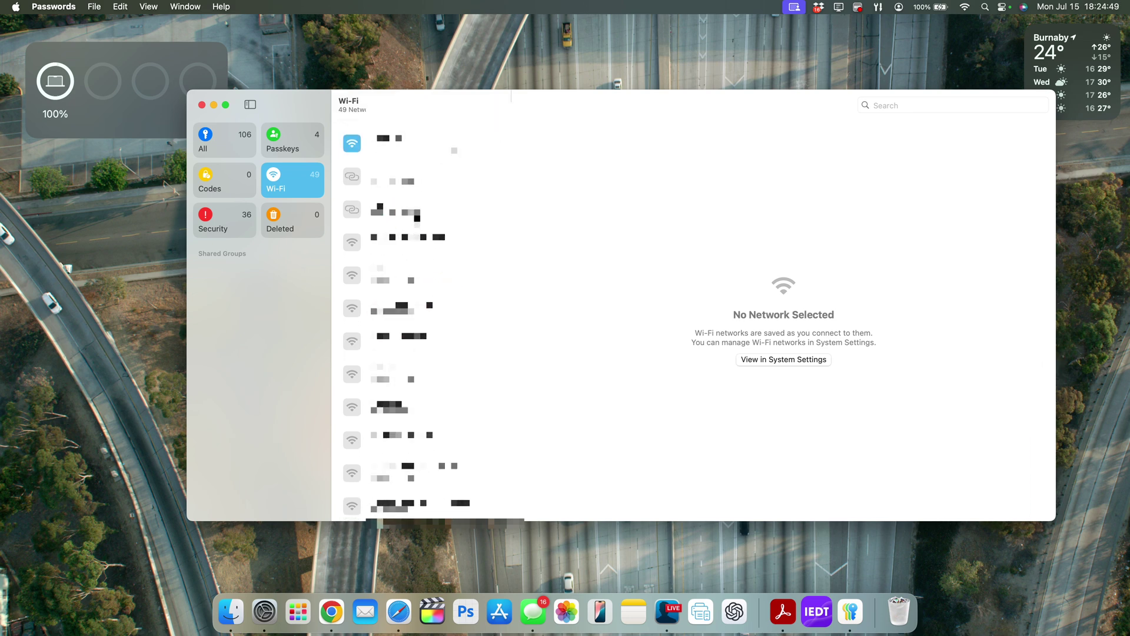
scroll(422, 318, "down", 5)
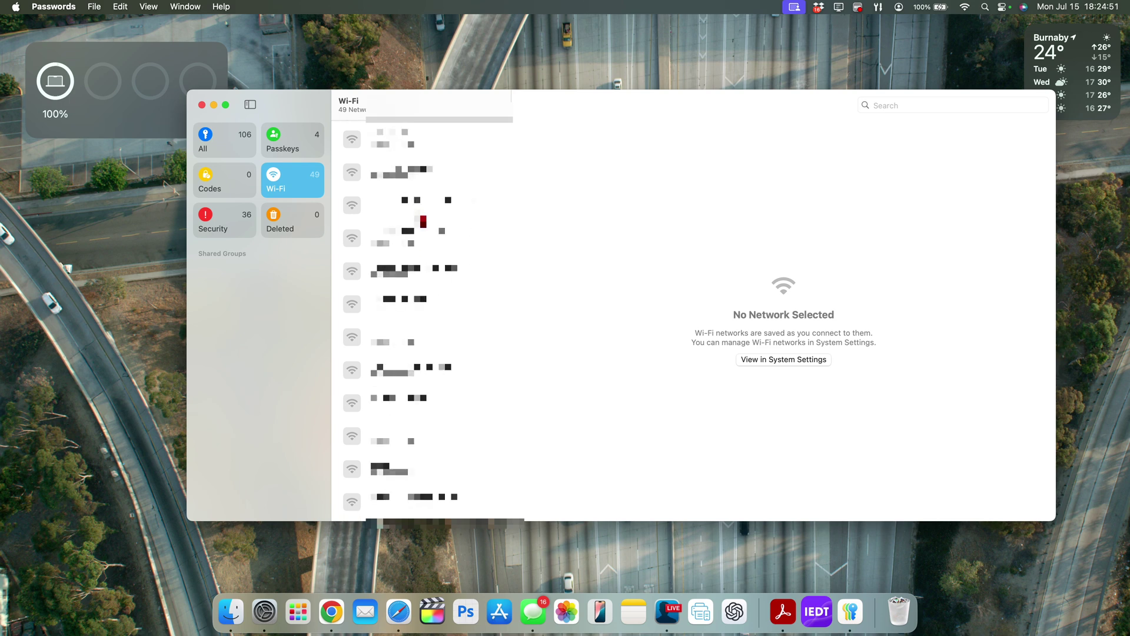
scroll(422, 318, "down", 5)
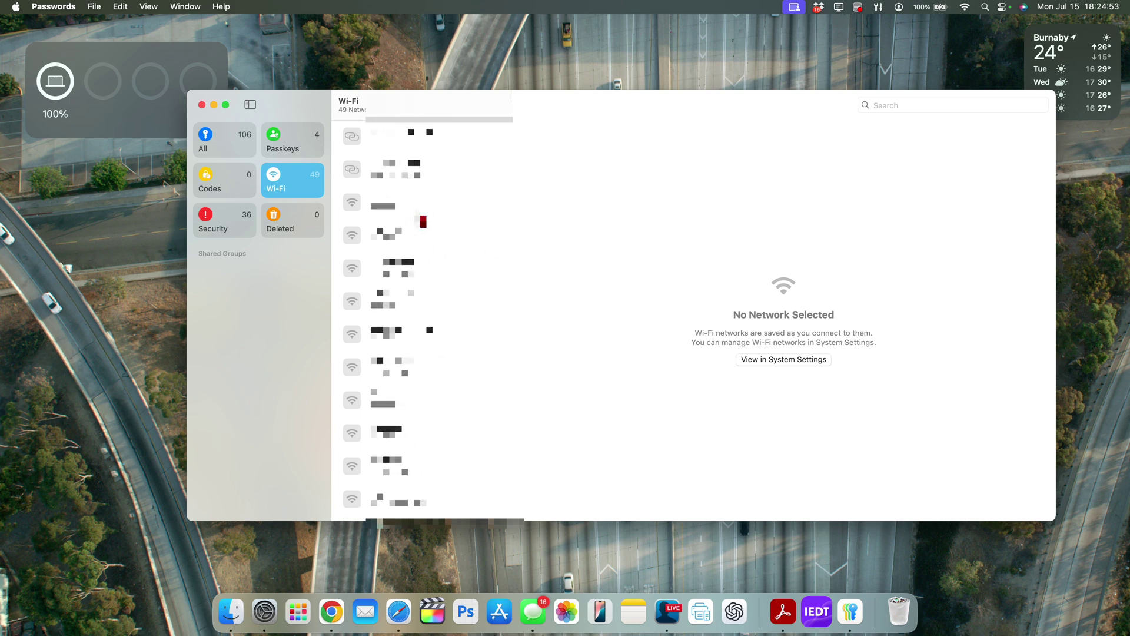
scroll(422, 318, "down", 3)
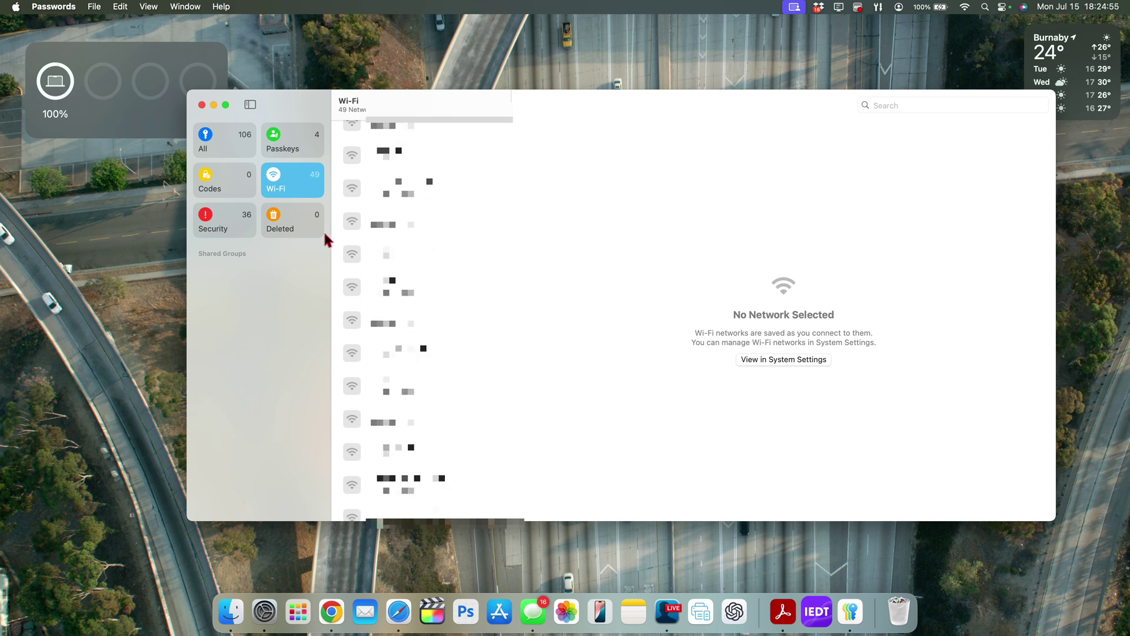
Step: Look through the Security recommendations in the Passwords app
left_click(236, 227)
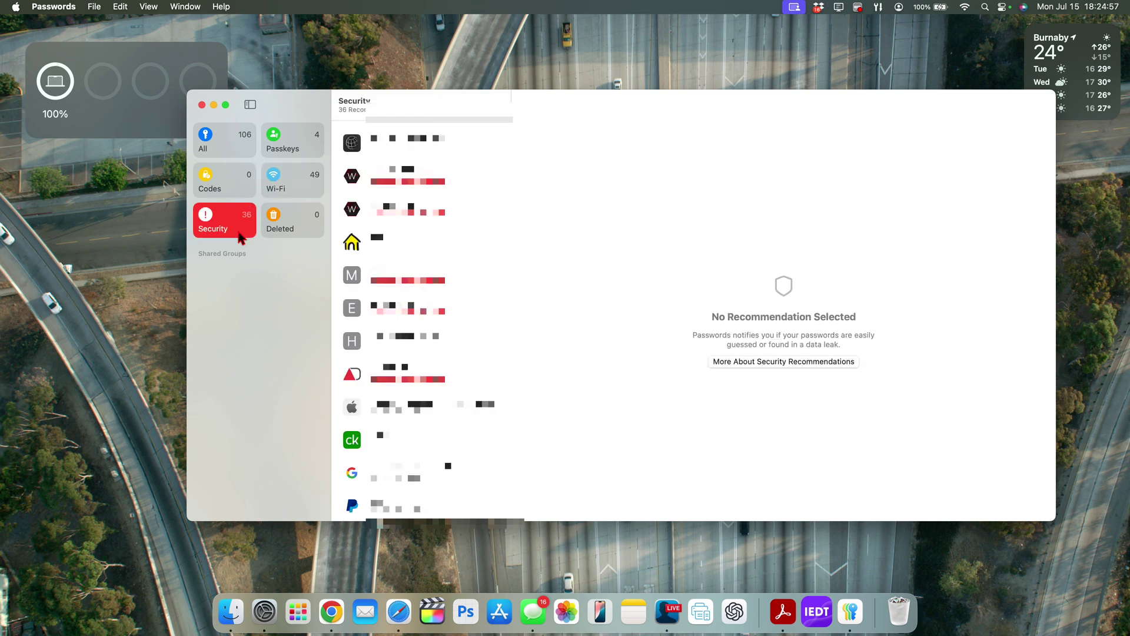
scroll(422, 318, "down", 3)
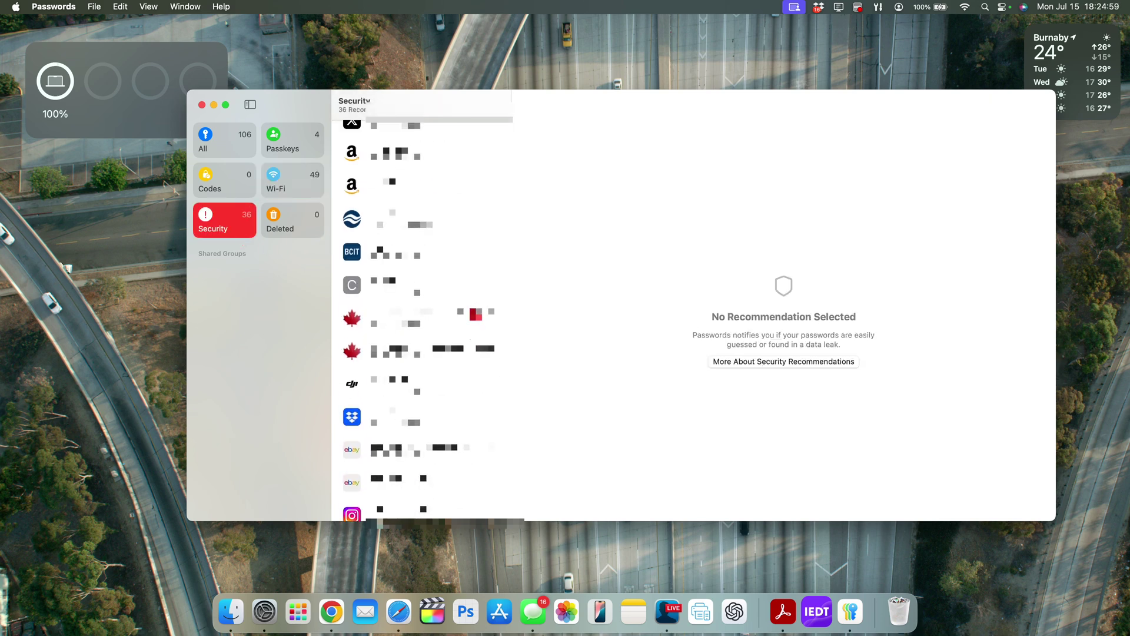
scroll(422, 318, "up", 6)
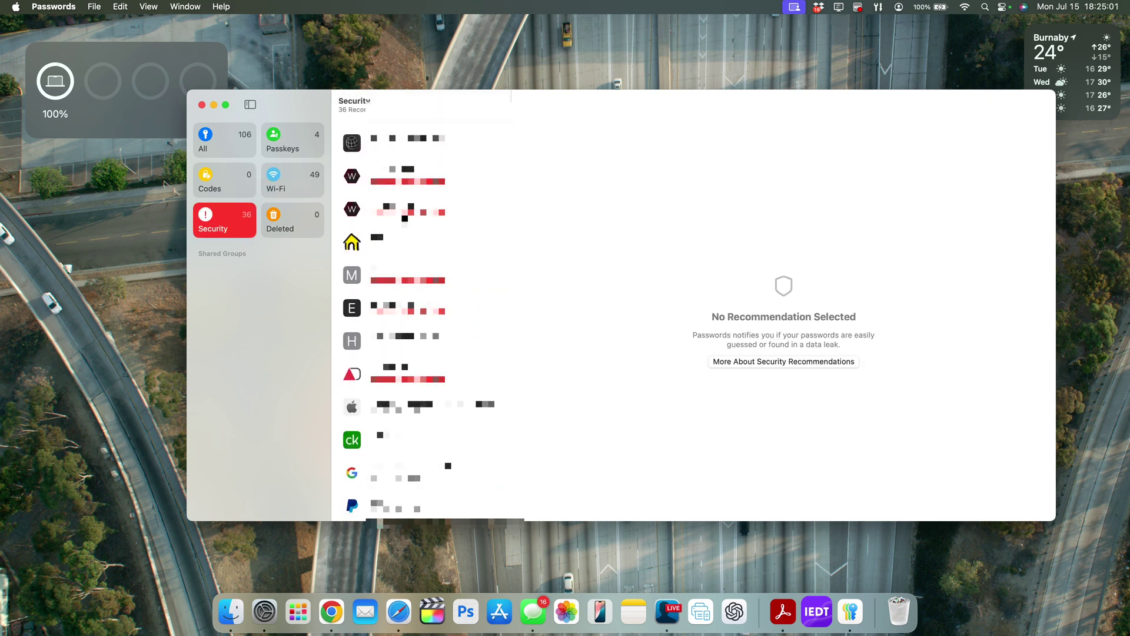
scroll(422, 318, "down", 1)
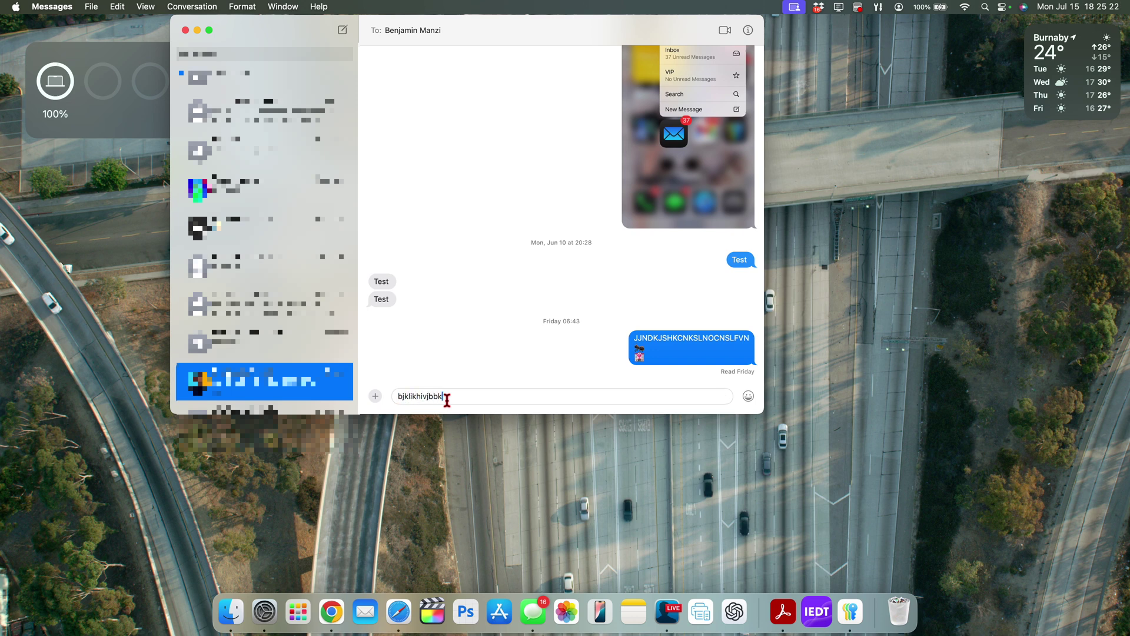
Step: Set the drafted message to Send Later, choose August 22 as the date, and select the hour of its send time
left_click(375, 397)
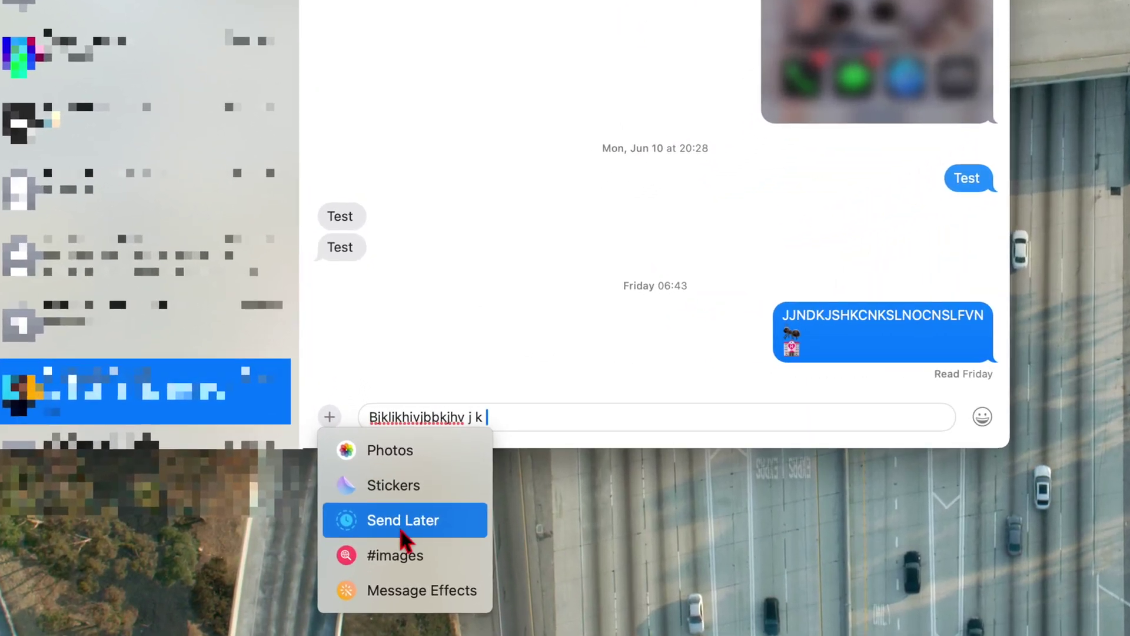
left_click(389, 522)
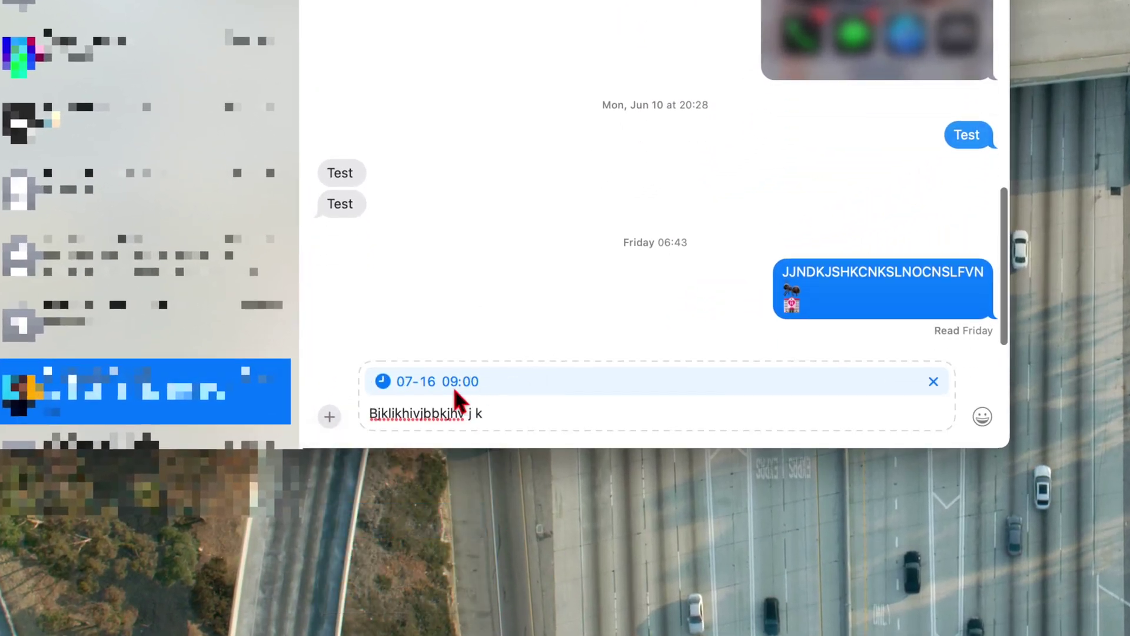
left_click(412, 383)
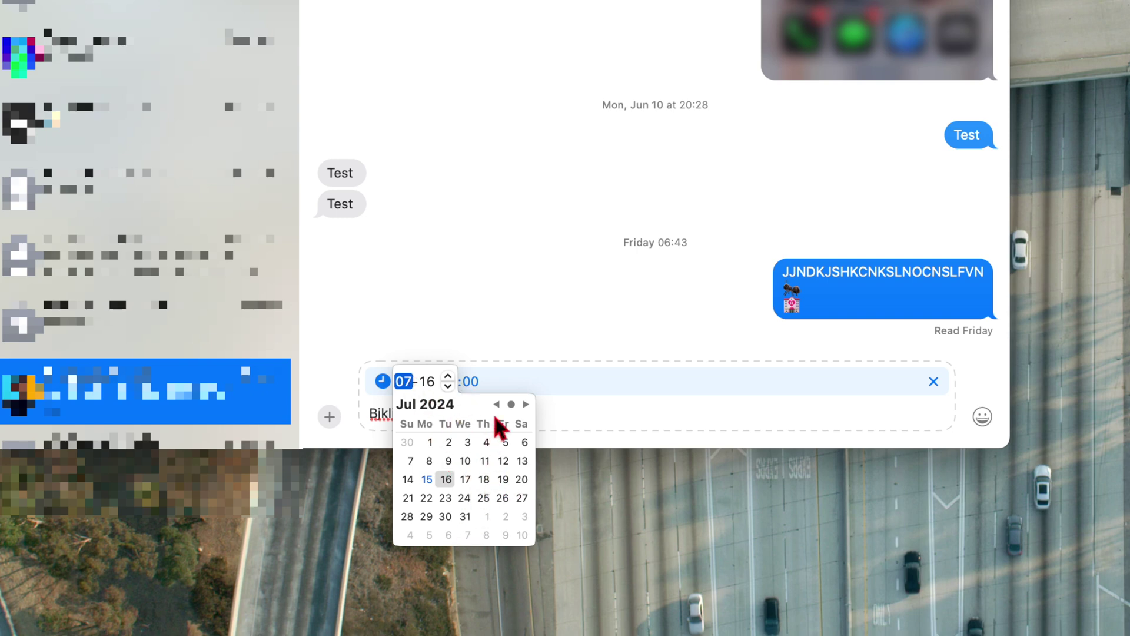
left_click(526, 405)
left_click(479, 496)
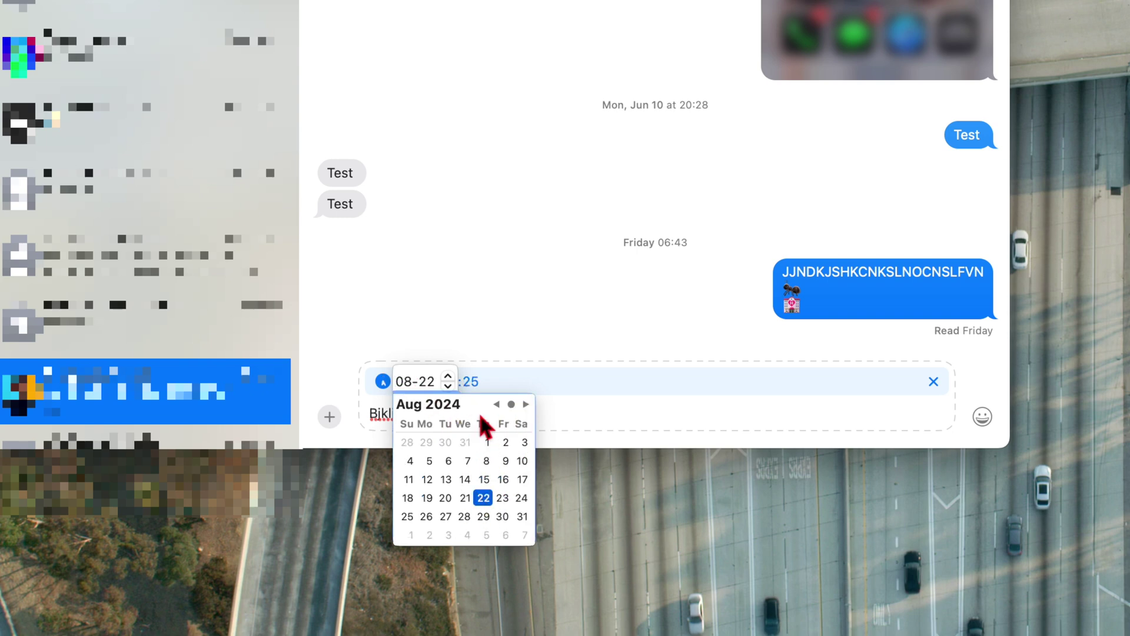
key("Escape")
left_click(454, 382)
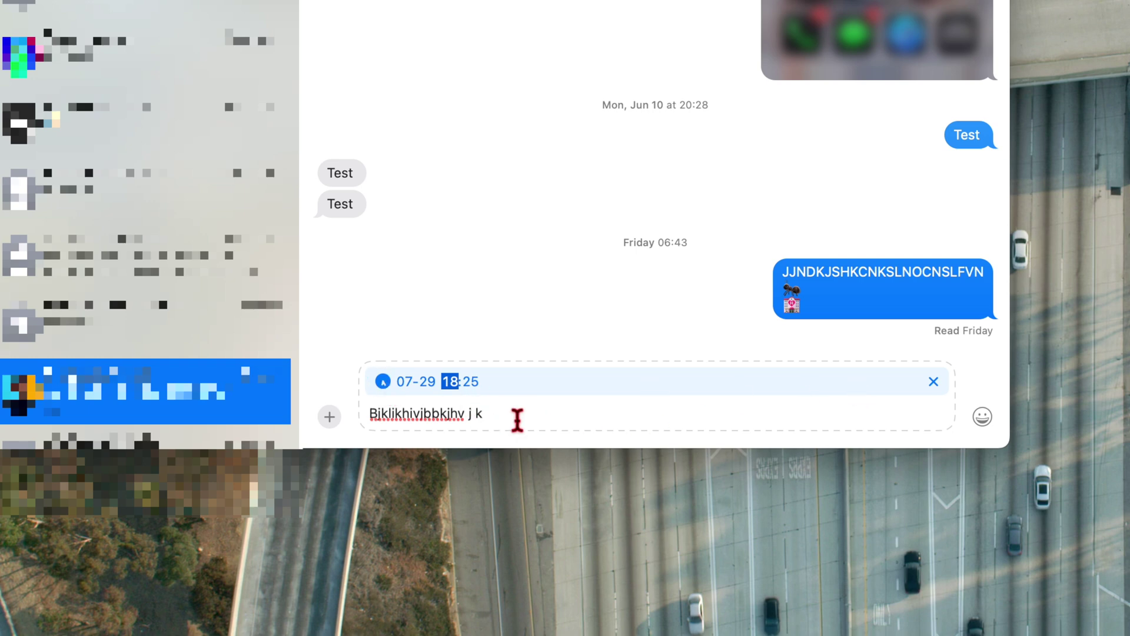
Step: Show the extra options for the drafted message, including Message Effects, and dismiss them
left_click(331, 417)
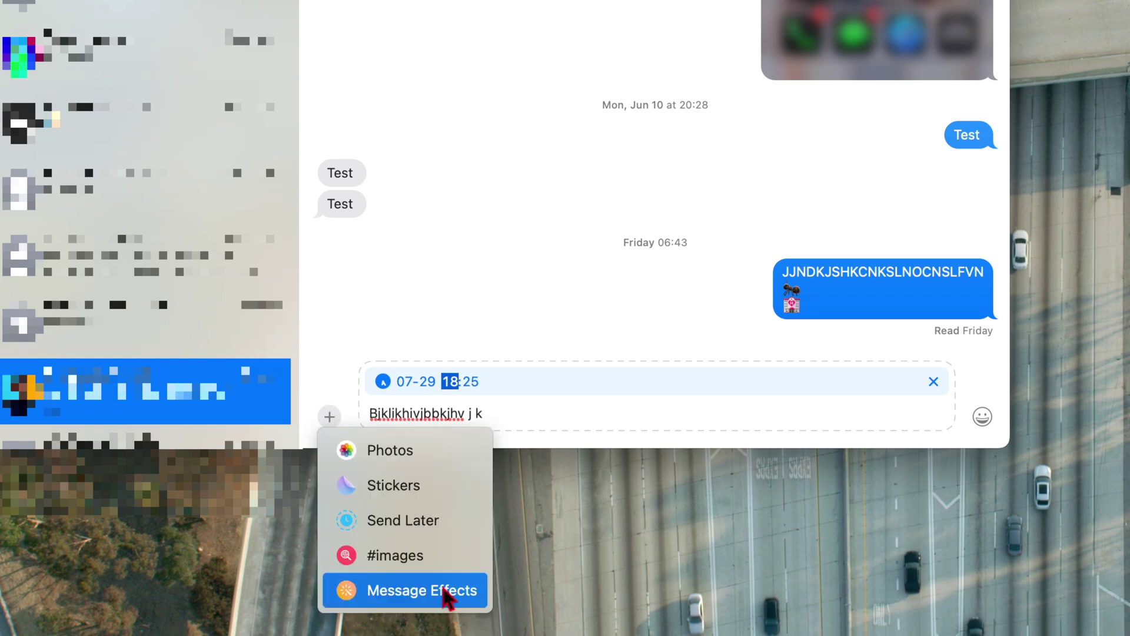
left_click(659, 290)
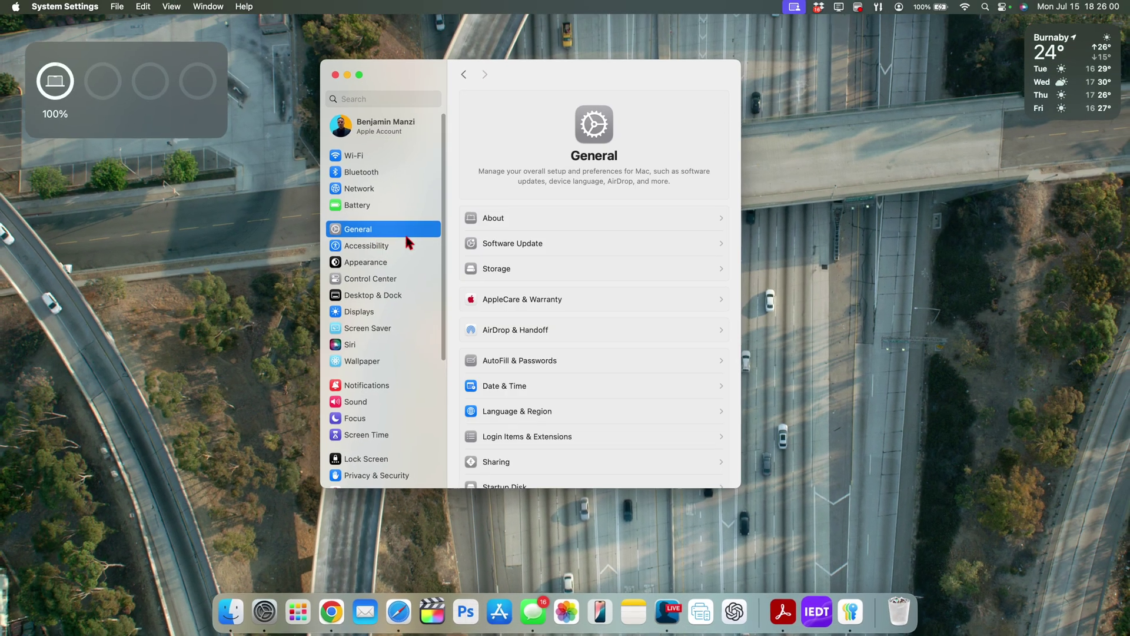
Step: Switch to System Settings and view the Software Update page in General
left_click(566, 243)
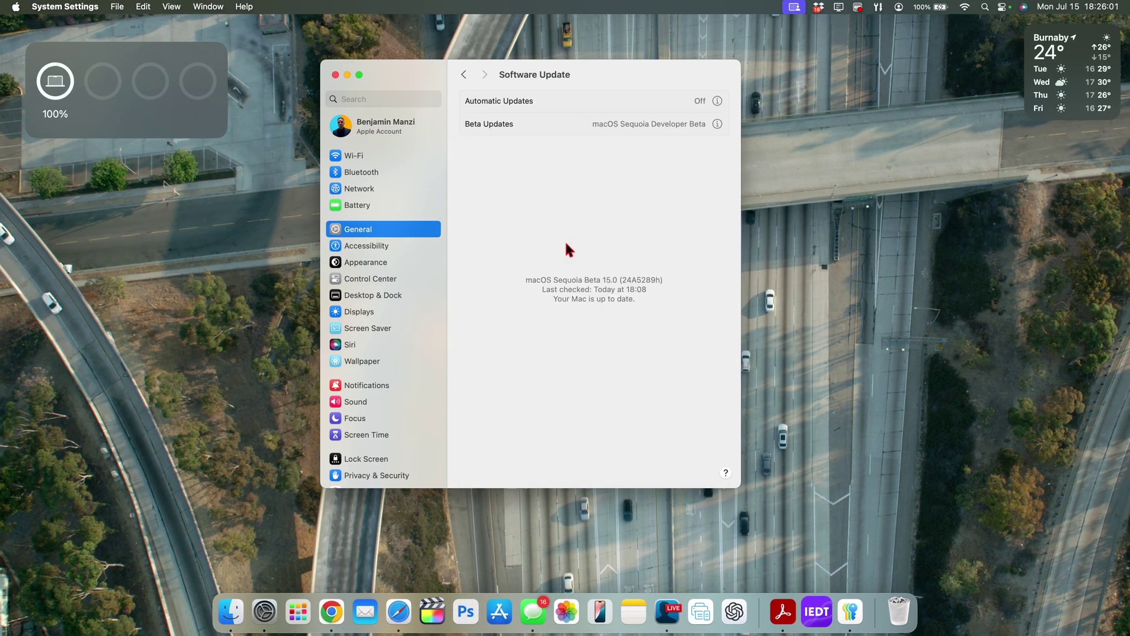